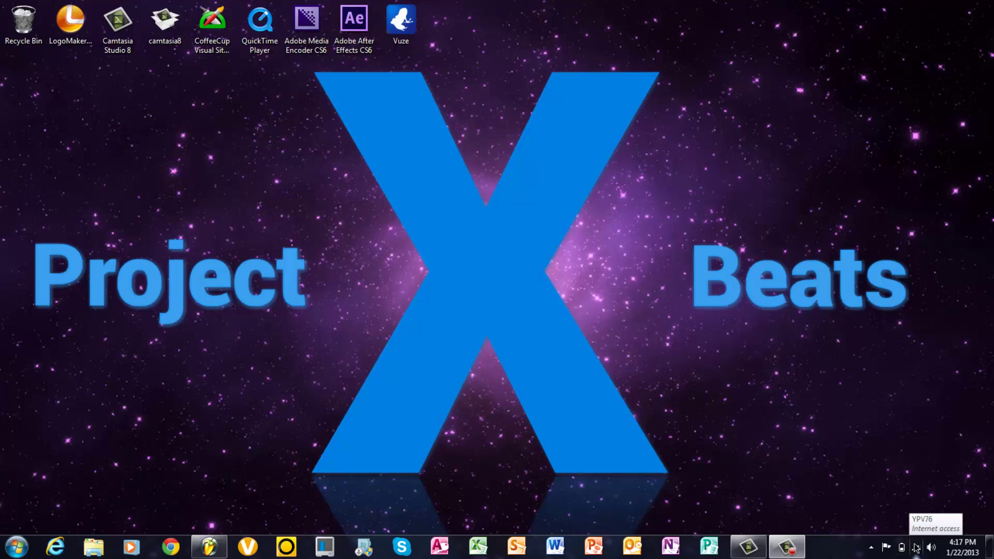
# Play the Got The Juice Remake video from the After Effects folder in the Videos library
pyautogui.press('c')
pyautogui.click(835, 468)
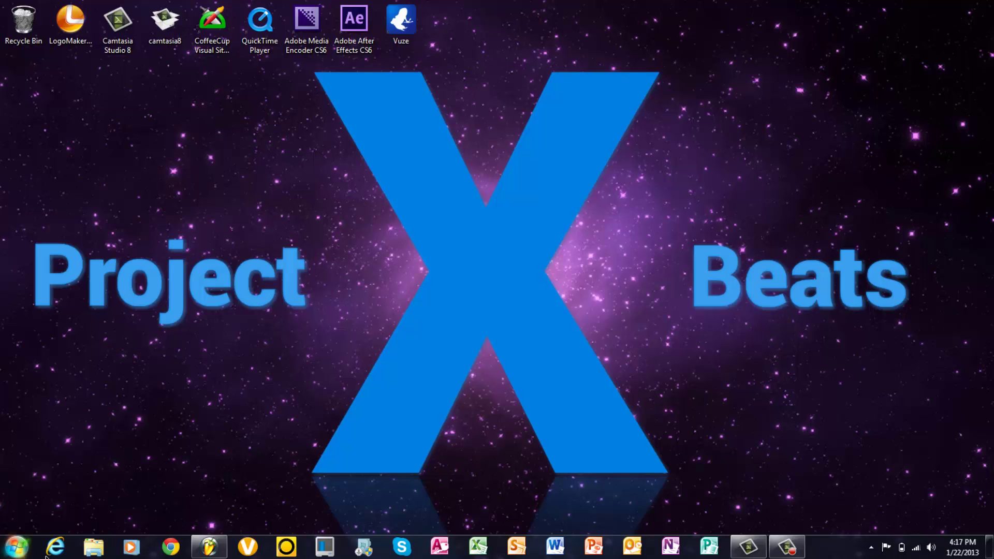
pyautogui.click(94, 546)
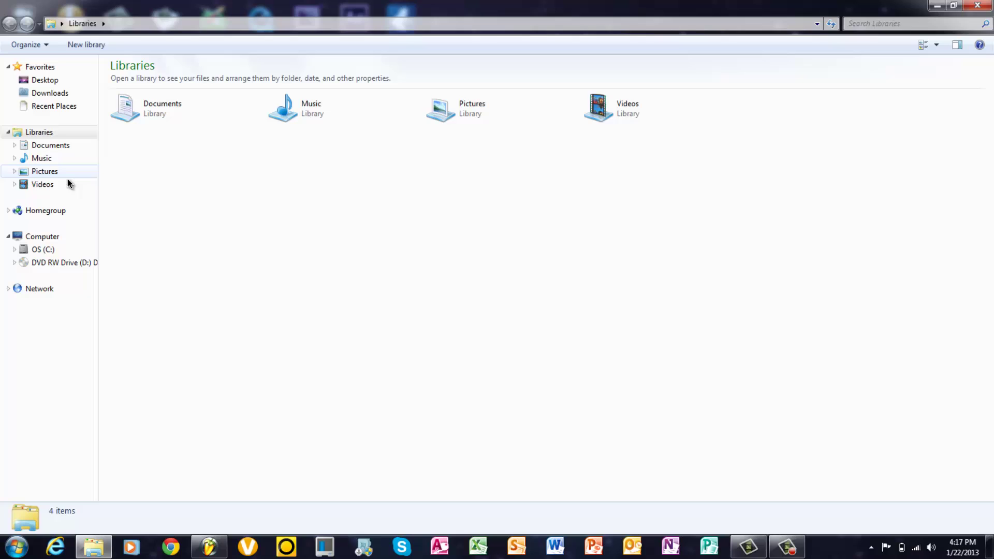
pyautogui.click(63, 182)
pyautogui.doubleClick(143, 121)
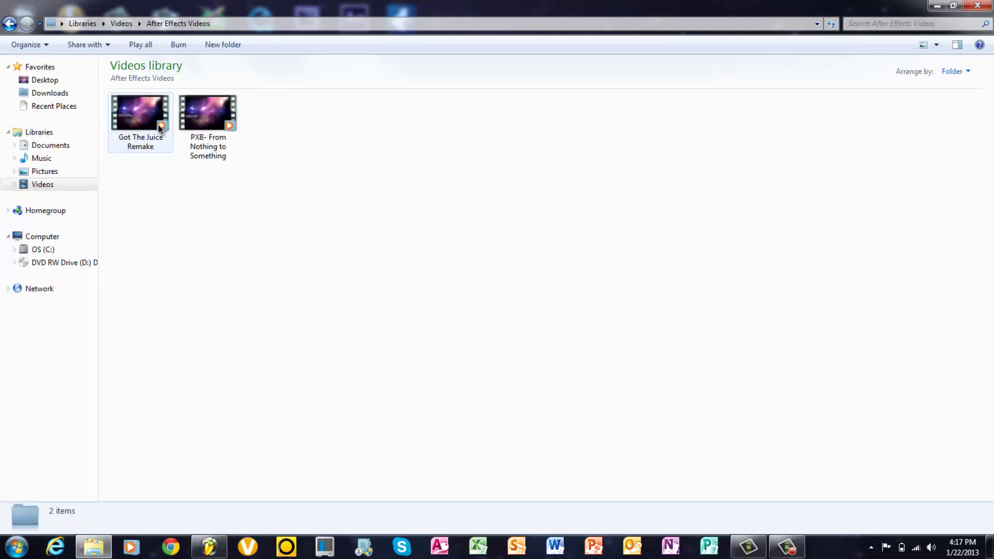
pyautogui.doubleClick(160, 125)
# Adjust the volume and skip to about 1:24, pausing at 1:29 then resuming
pyautogui.press('XF86AudioLowerVolume')
pyautogui.press('XF86AudioLowerVolume')
pyautogui.press('XF86AudioLowerVolume')
pyautogui.press('XF86AudioLowerVolume')
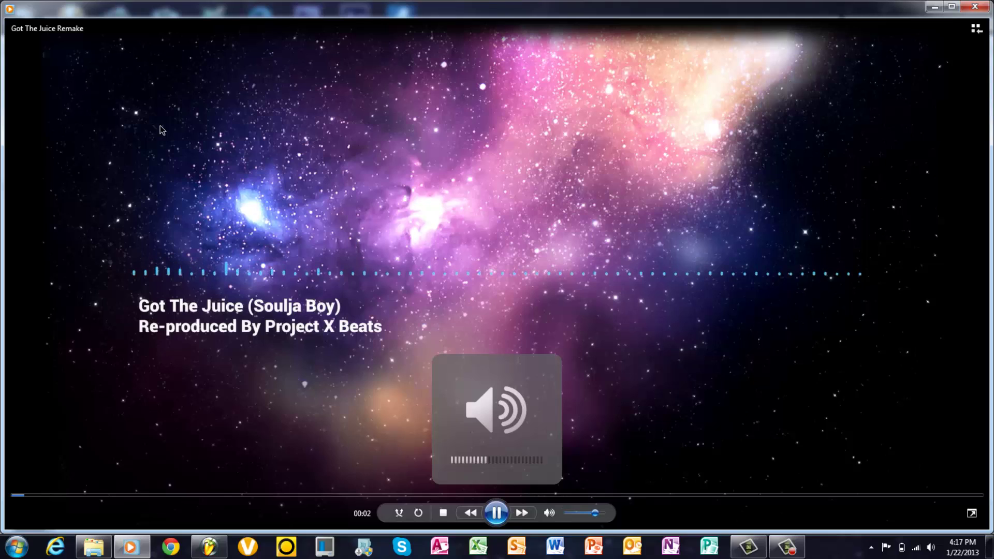
pyautogui.press('XF86AudioRaiseVolume')
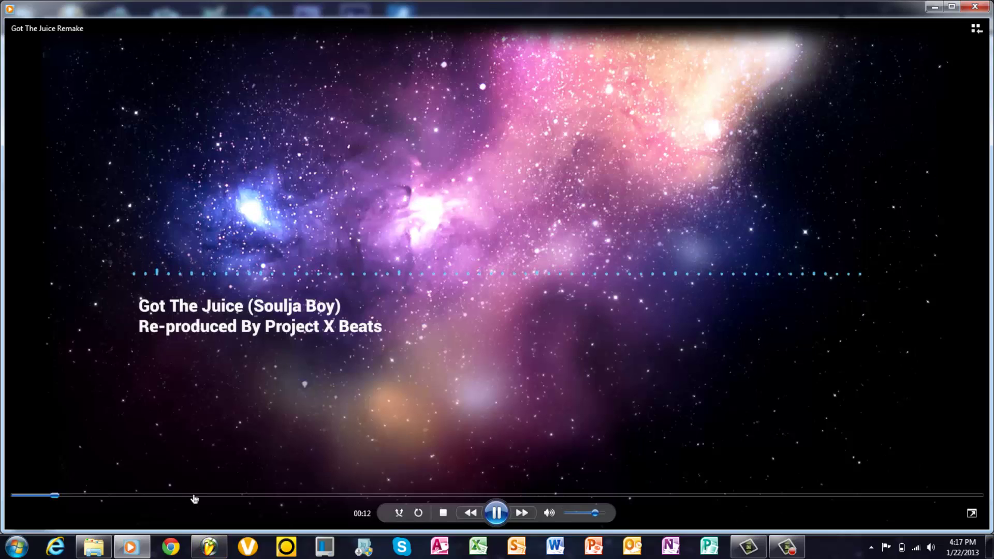
pyautogui.click(275, 496)
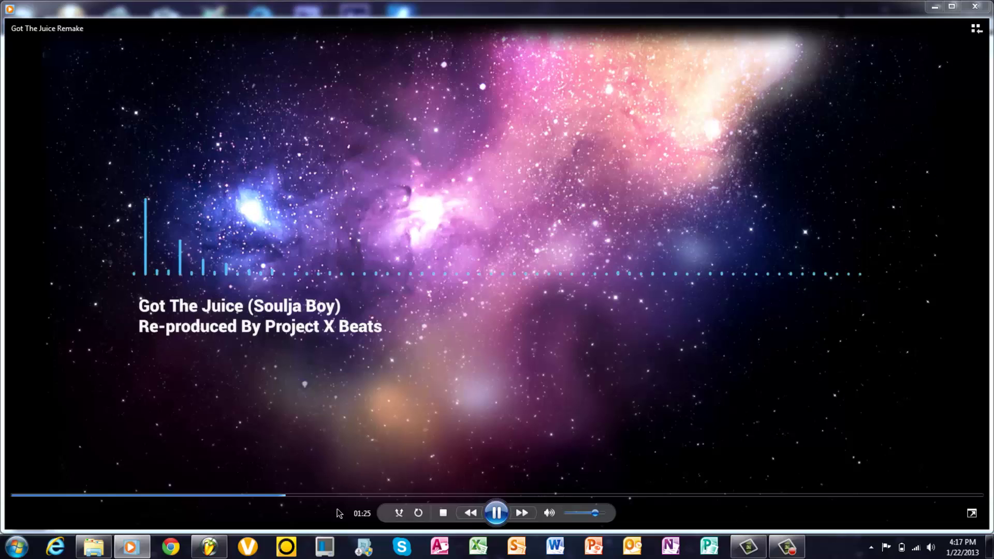
pyautogui.press('super')
pyautogui.press('super')
pyautogui.press('XF86AudioRaiseVolume')
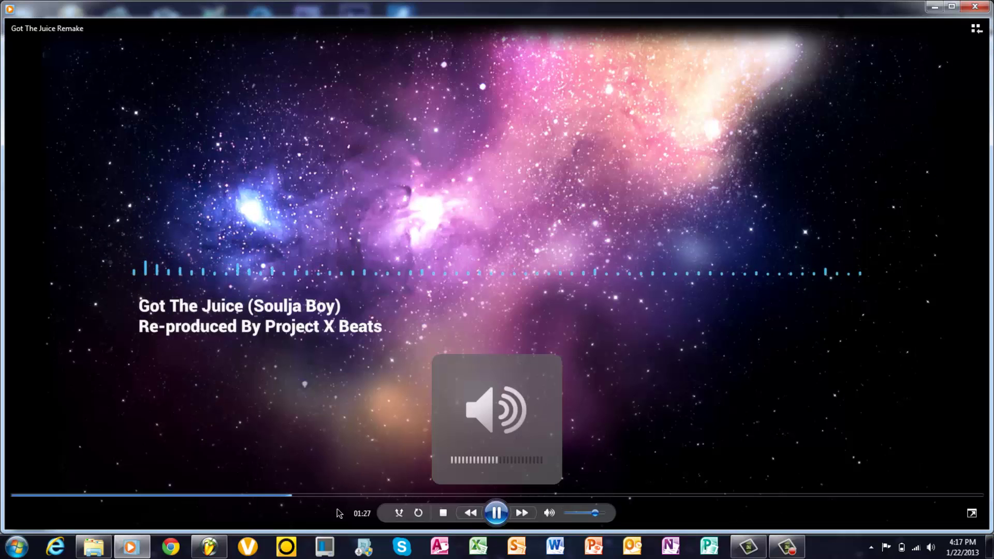
pyautogui.click(496, 513)
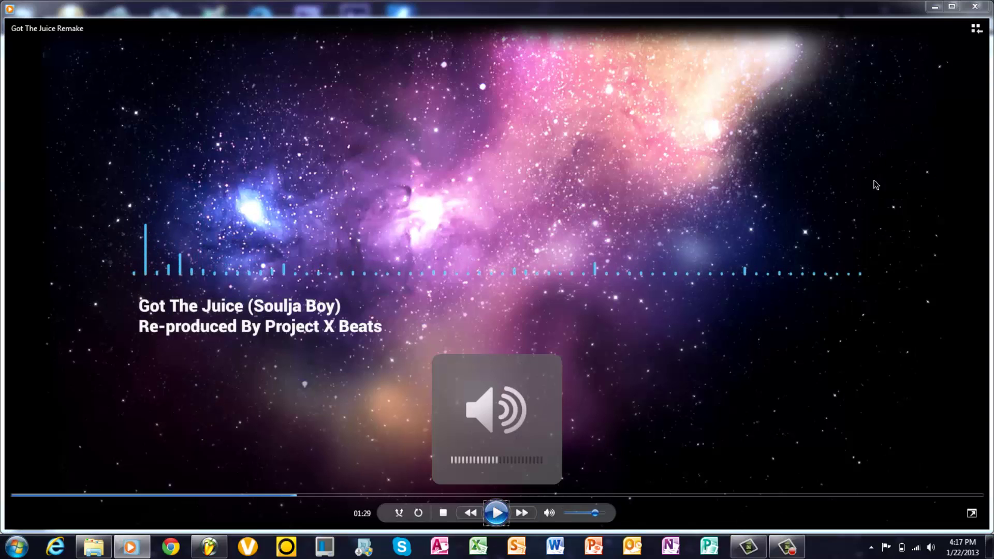
pyautogui.click(500, 513)
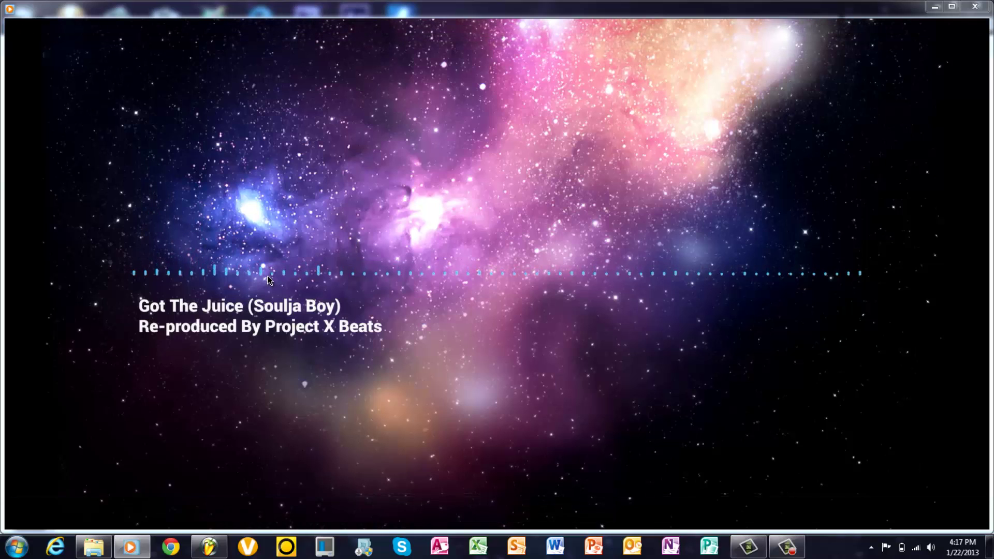
# Pause at 1:41, jump to about 1:50, pause at 1:53, and close the player
pyautogui.moveTo(340, 356)
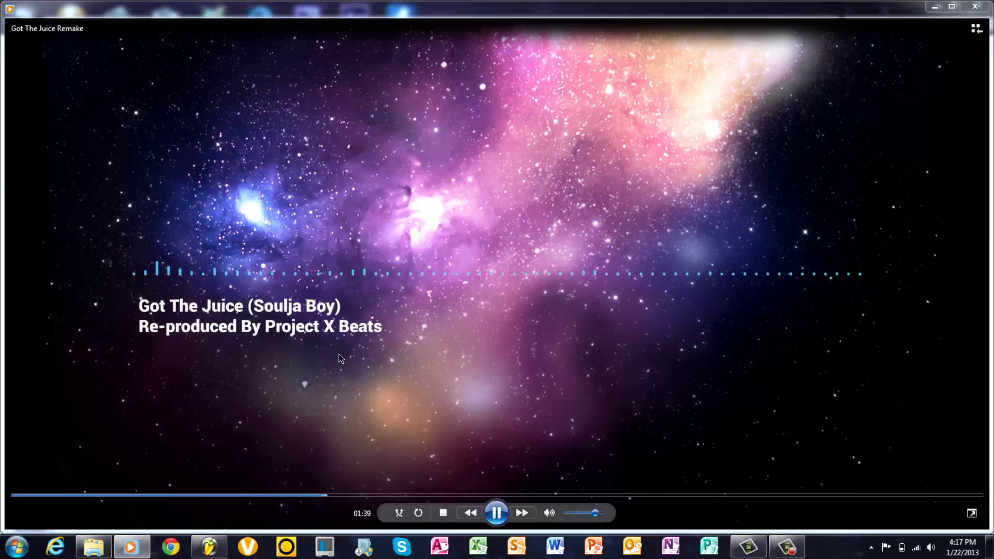
pyautogui.click(498, 512)
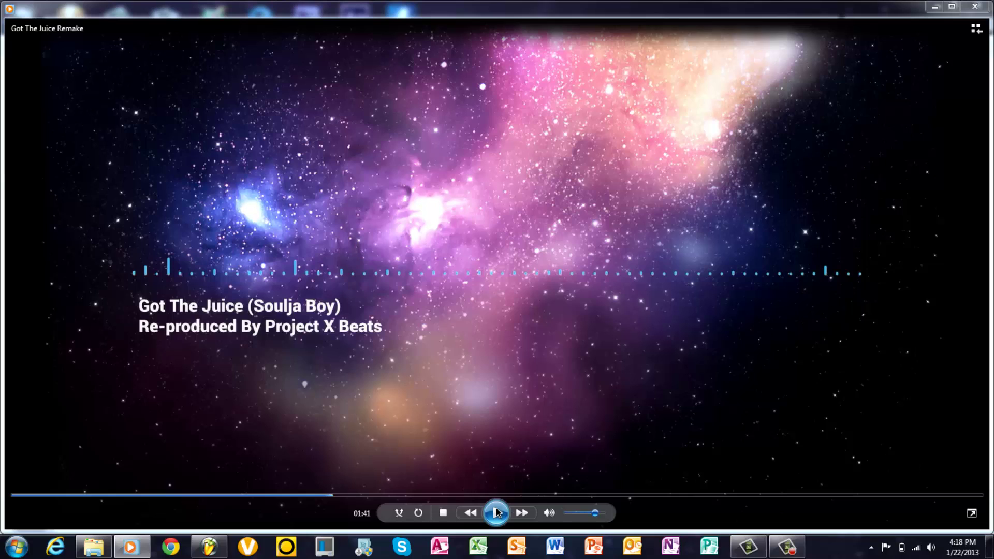
pyautogui.click(496, 513)
pyautogui.click(355, 496)
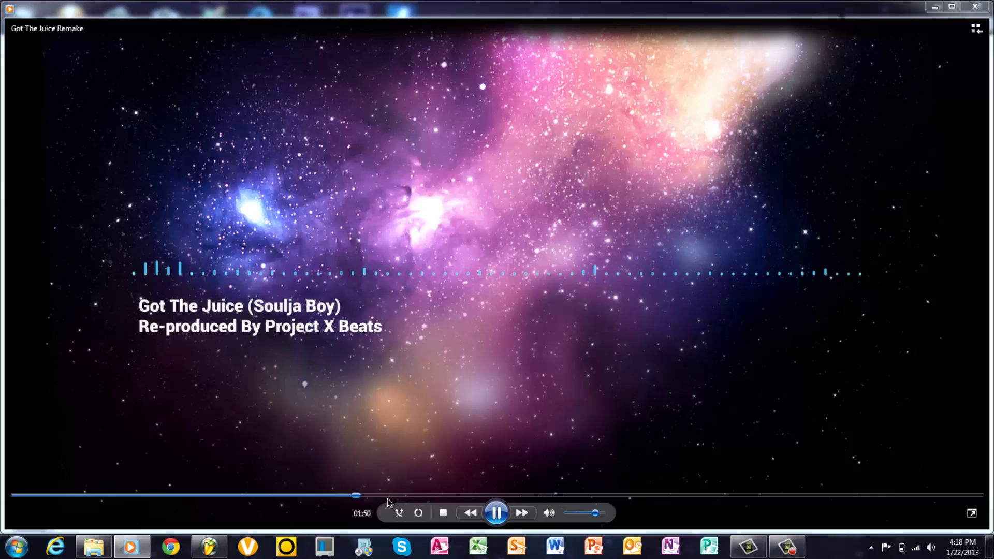
pyautogui.click(495, 515)
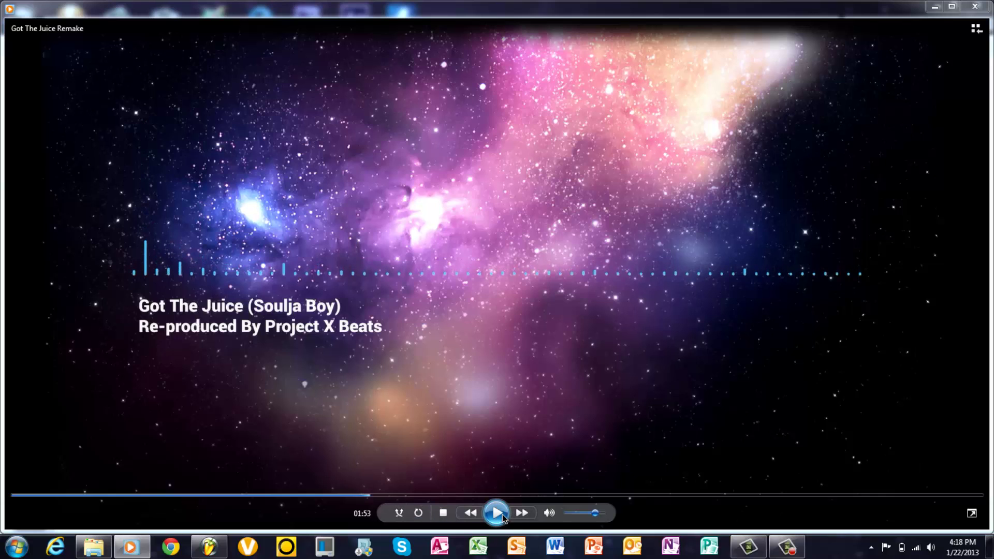
pyautogui.click(970, 9)
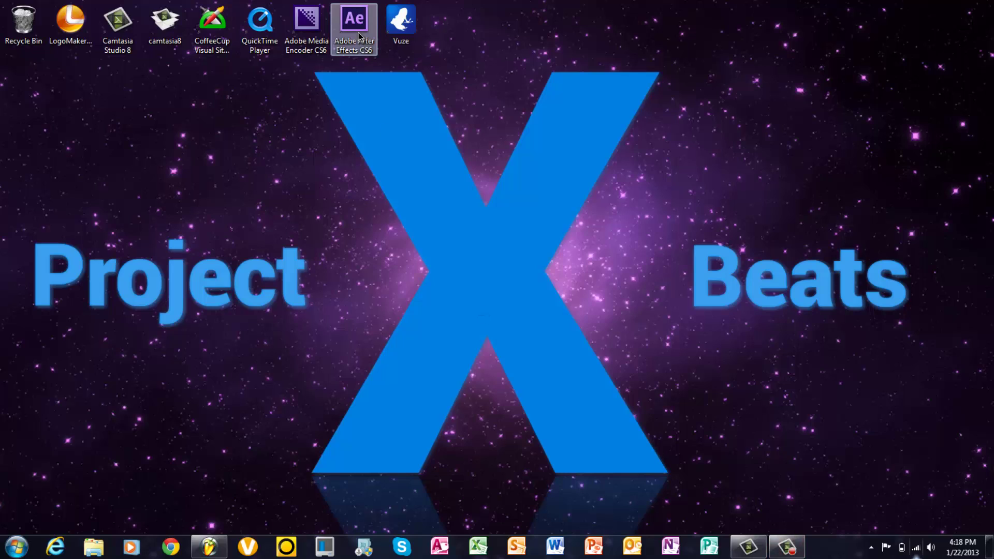
# Launch After Effects CS6 from its desktop shortcut and bring the FL Studio project forward
pyautogui.click(366, 58)
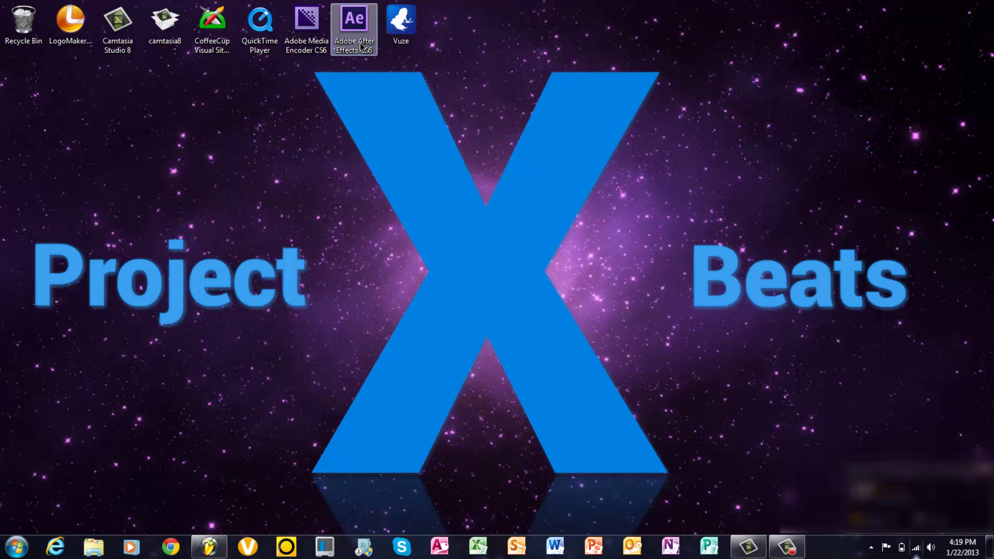
pyautogui.doubleClick(361, 46)
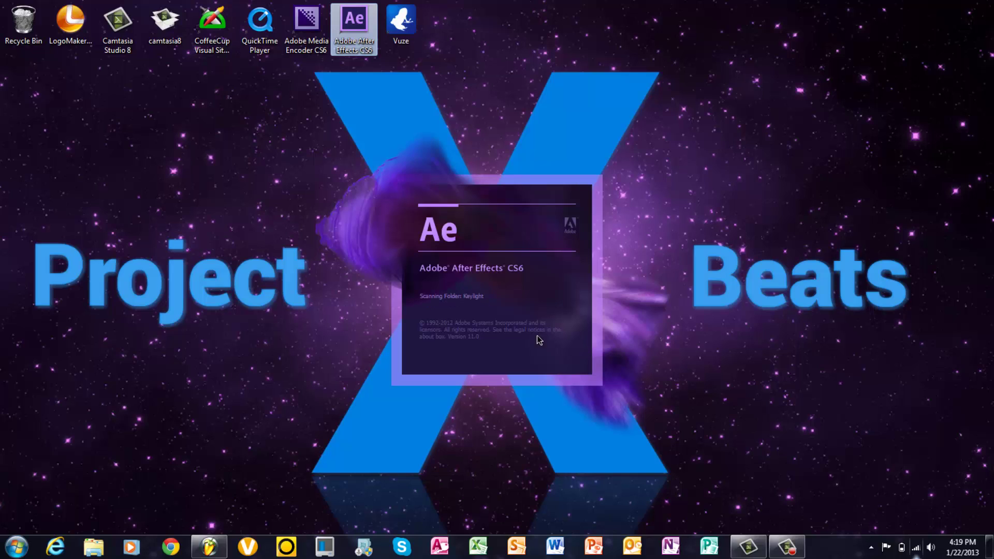
pyautogui.click(220, 554)
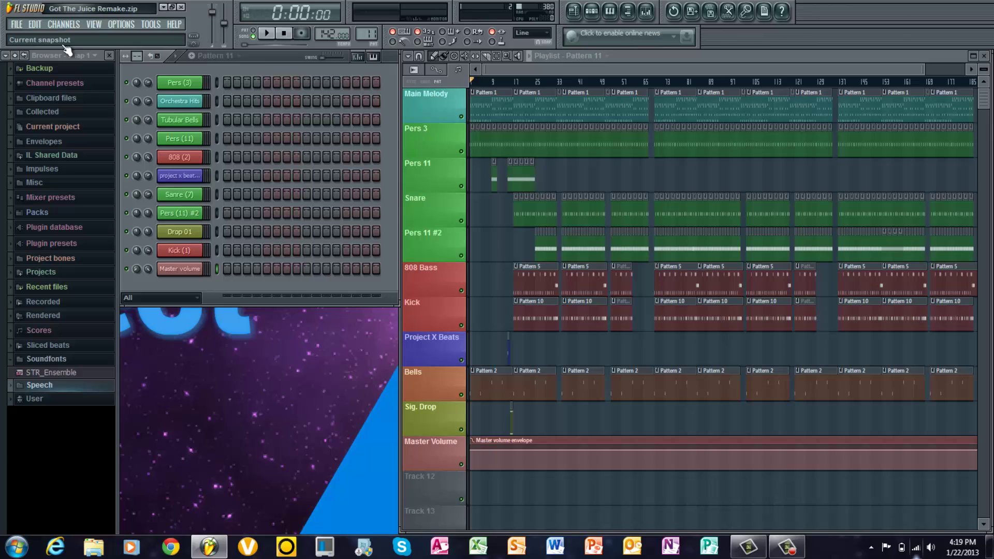
# Quit FL Studio saving Got The Juice Remake.zip, then dismiss After Effects' missing plug-in warning
pyautogui.click(16, 29)
pyautogui.moveTo(67, 133)
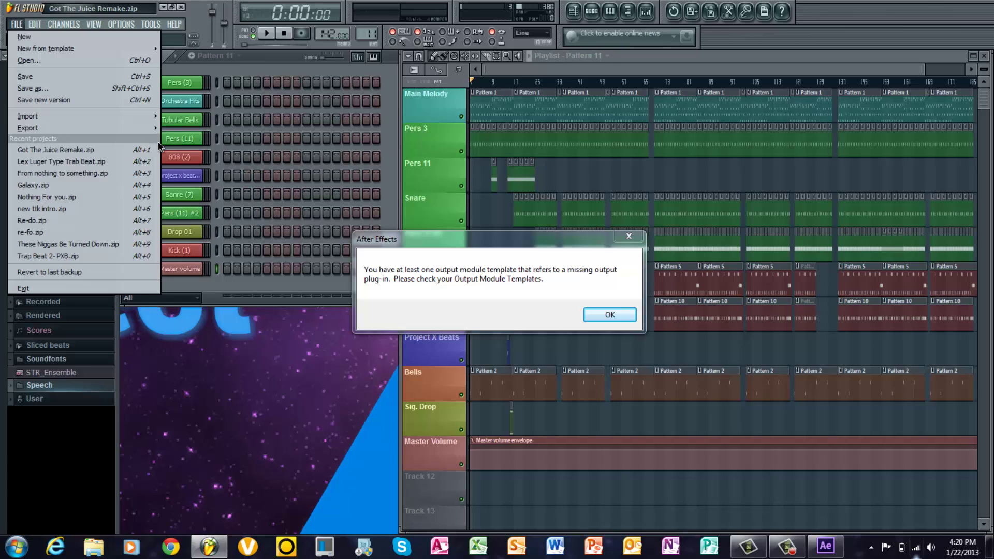
pyautogui.moveTo(155, 129)
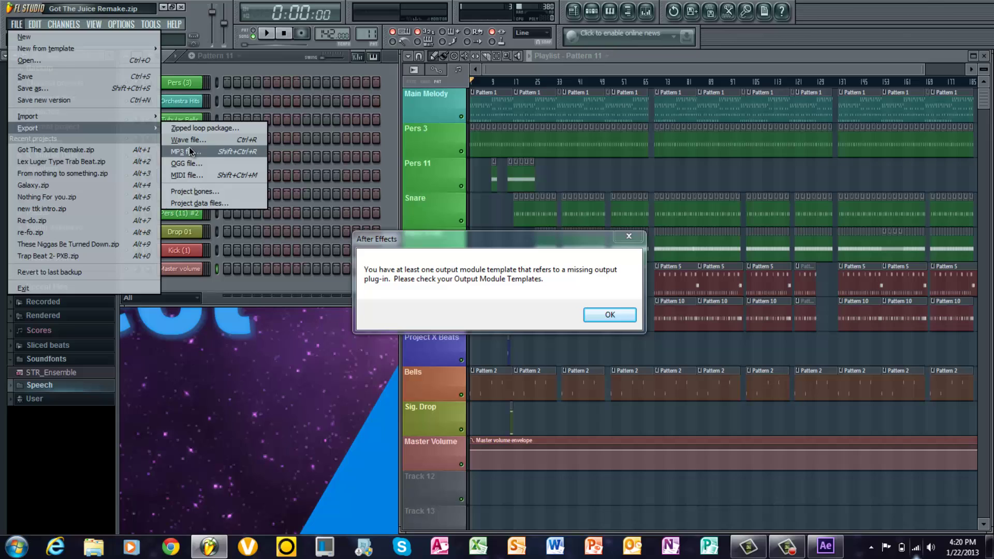
pyautogui.click(245, 300)
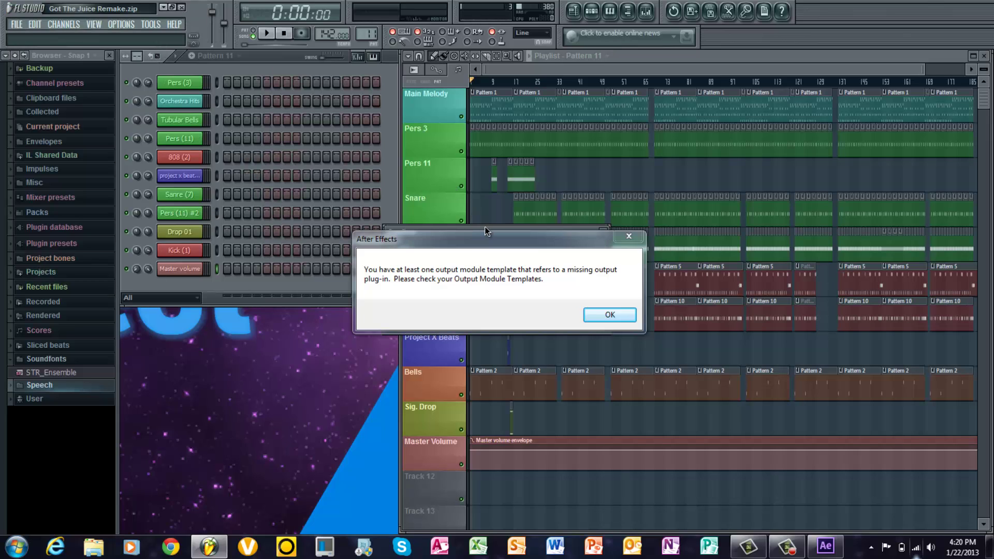
pyautogui.moveTo(485, 226); pyautogui.dragTo(472, 125)
pyautogui.click(492, 213)
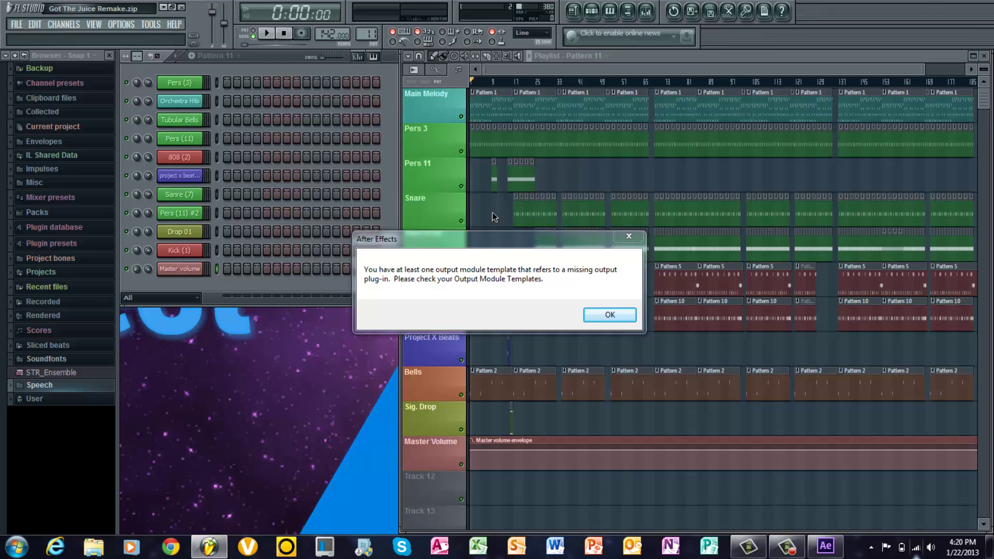
pyautogui.press('Return')
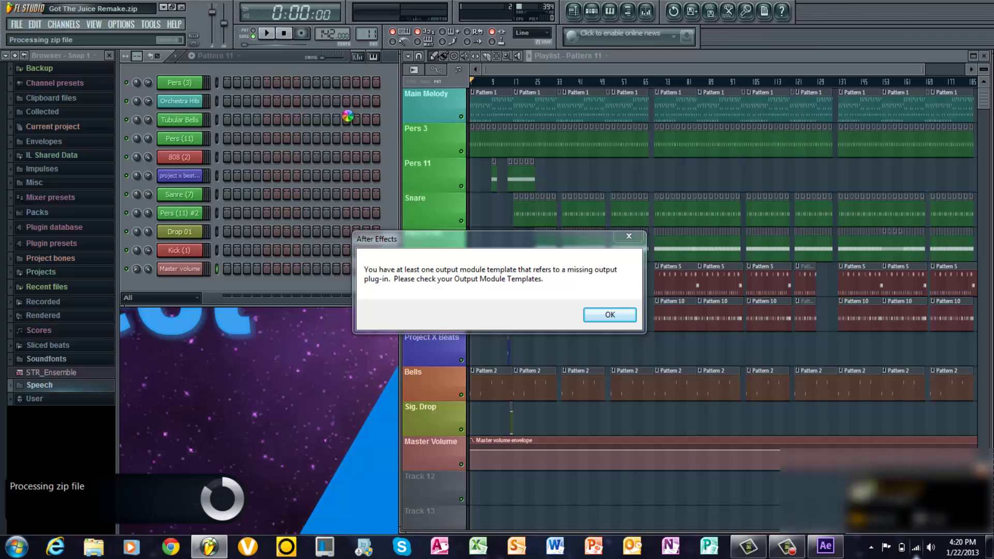
pyautogui.click(209, 546)
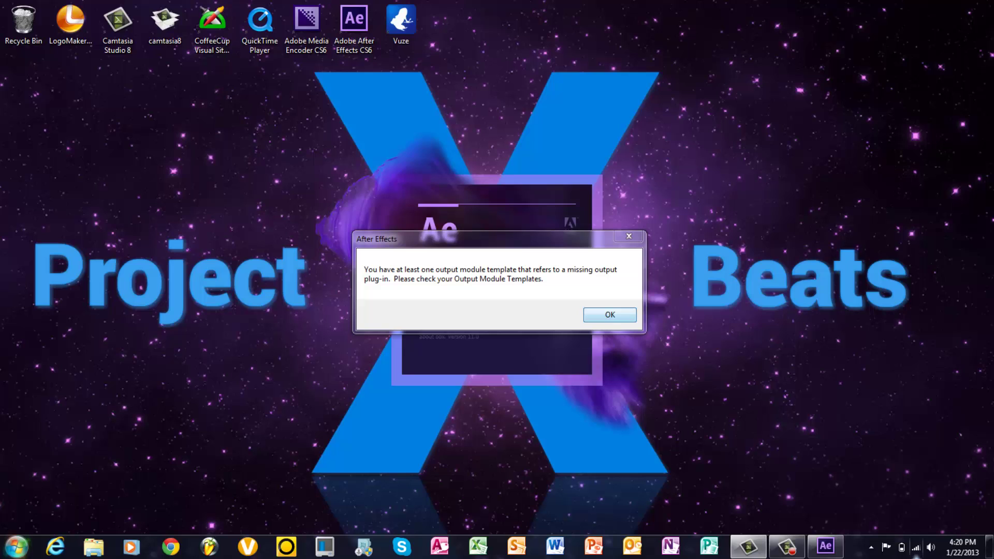
pyautogui.click(606, 314)
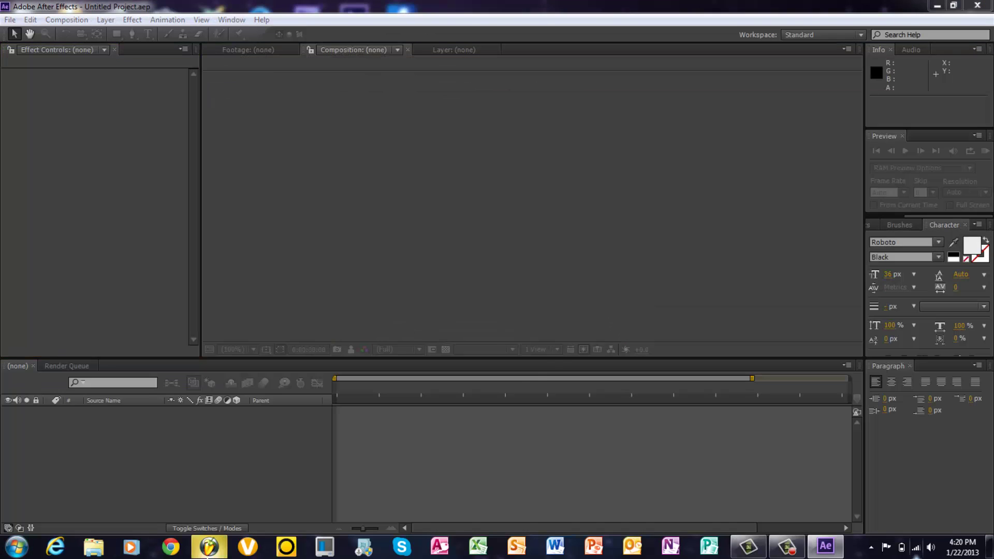
# Relaunch FL Studio, choose Primary Sound Driver as its audio output, then return to After Effects
pyautogui.click(209, 546)
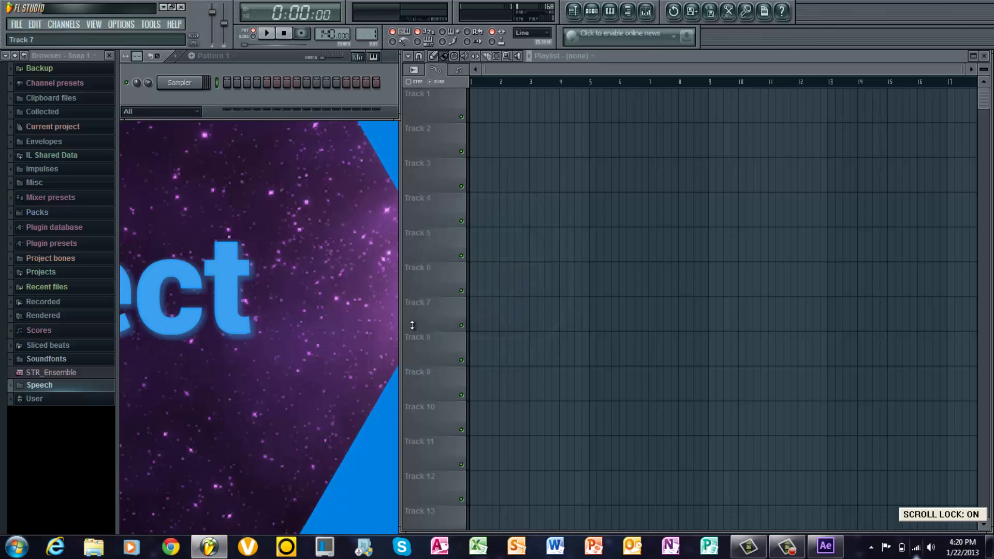
pyautogui.press('F11')
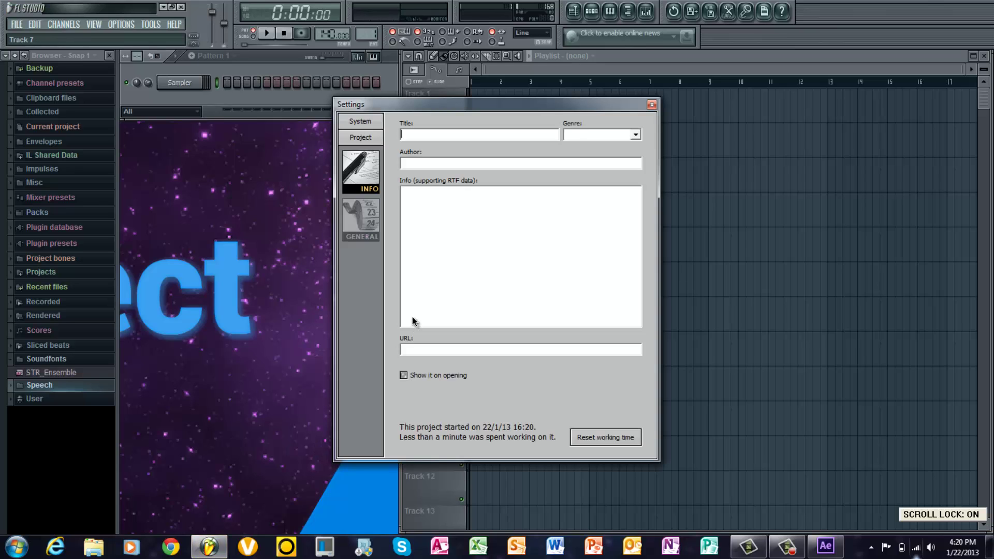
pyautogui.click(371, 122)
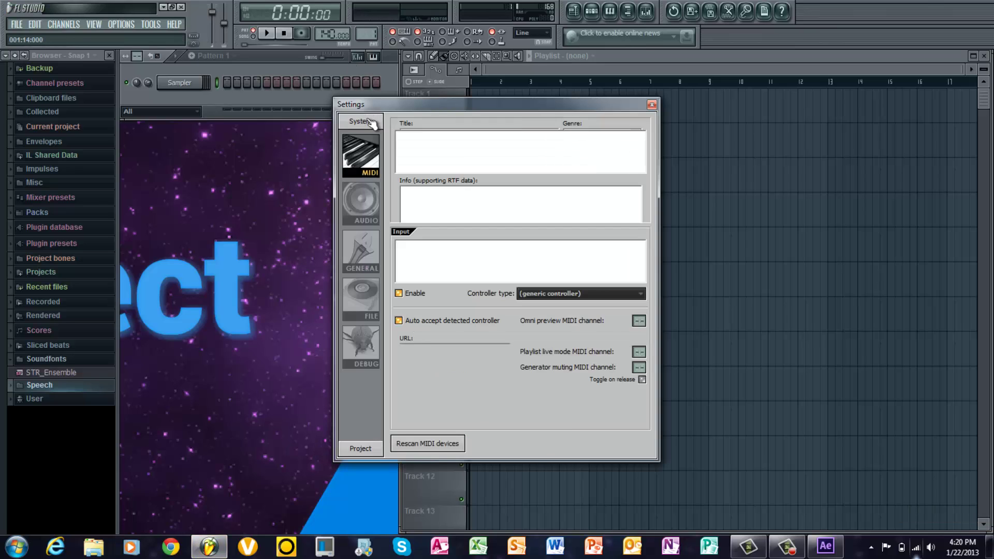
pyautogui.click(370, 212)
pyautogui.click(442, 137)
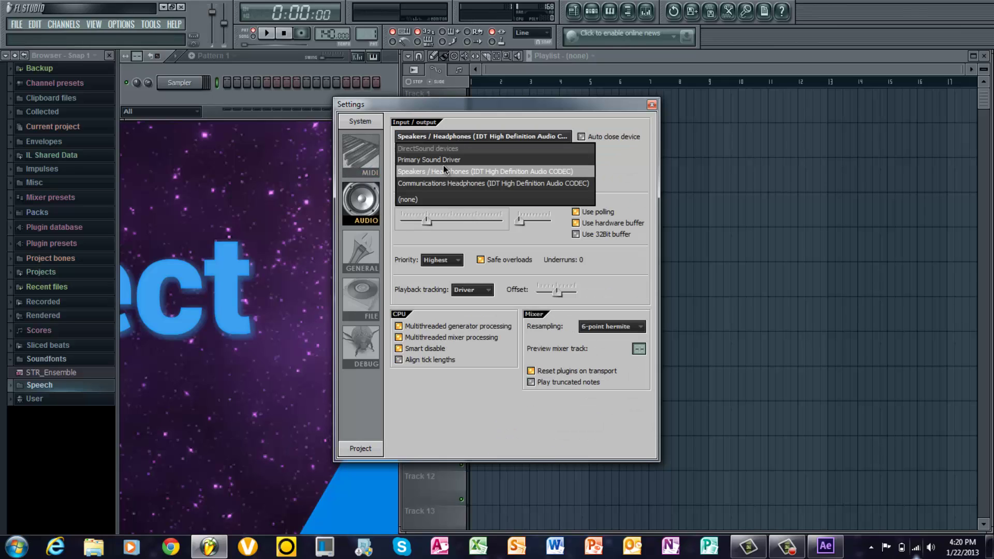
pyautogui.click(443, 160)
pyautogui.click(651, 104)
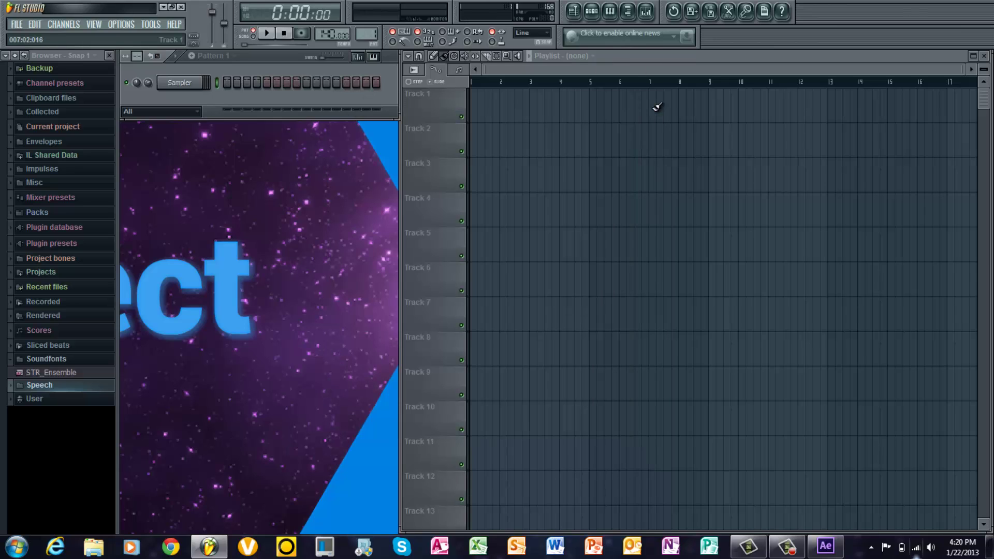
pyautogui.click(182, 8)
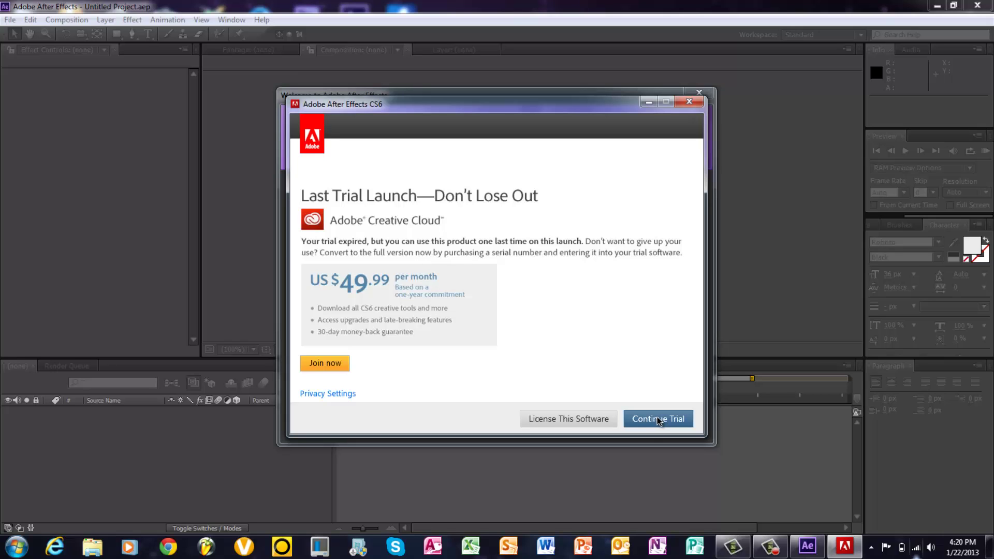
# Continue the trial, close the Welcome screen, and create a 1920×1080 HDTV 29.97 comp named 'PXB- Tutorial'
pyautogui.click(658, 417)
pyautogui.click(668, 425)
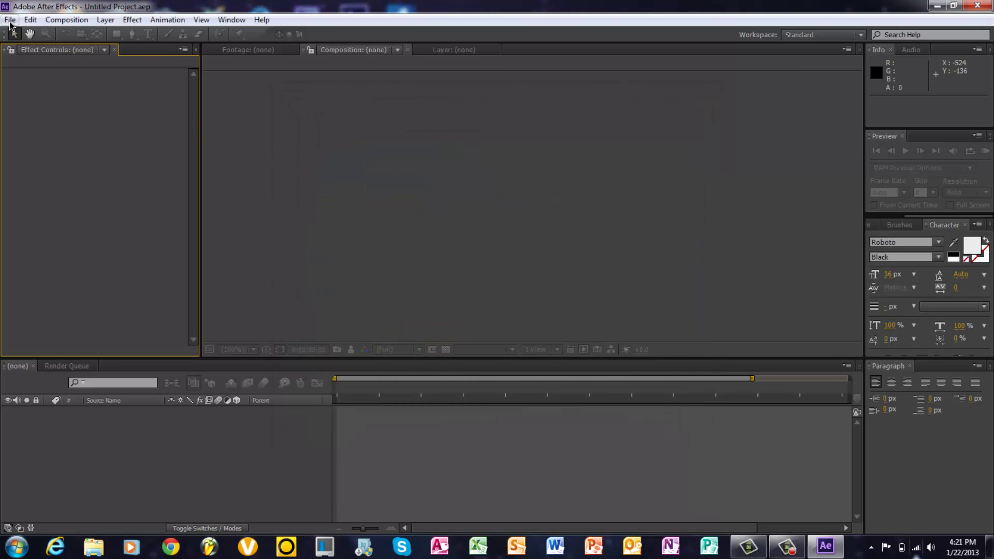
pyautogui.click(10, 20)
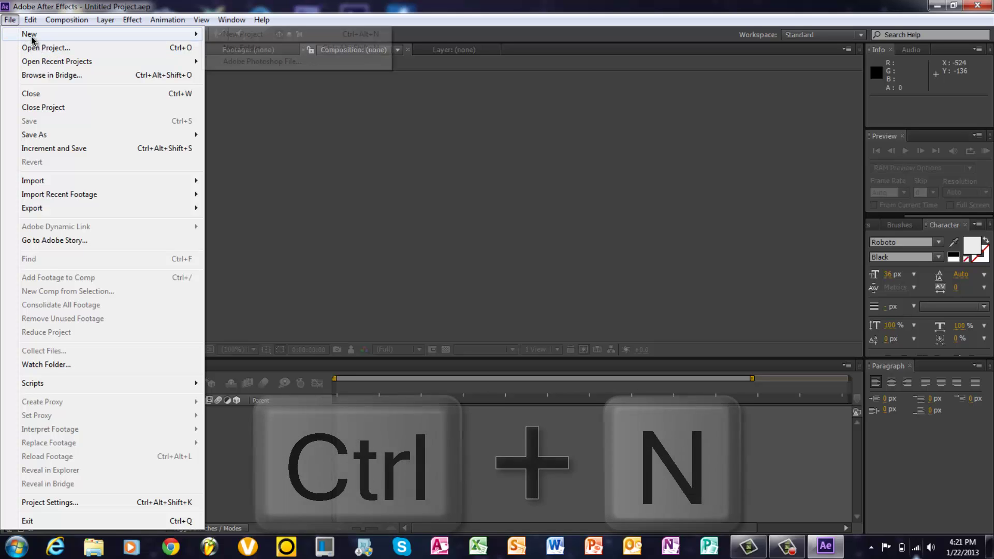
pyautogui.moveTo(63, 23)
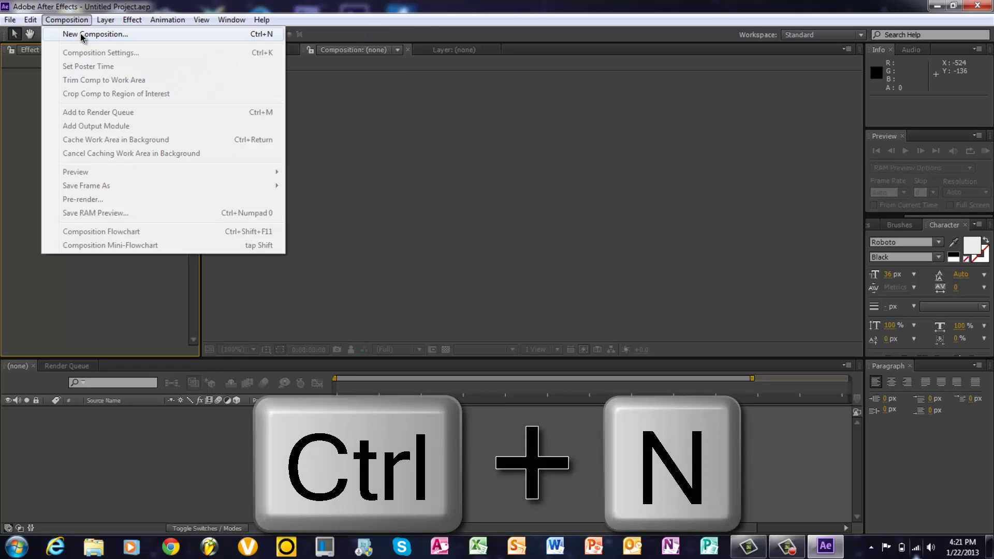
pyautogui.click(81, 34)
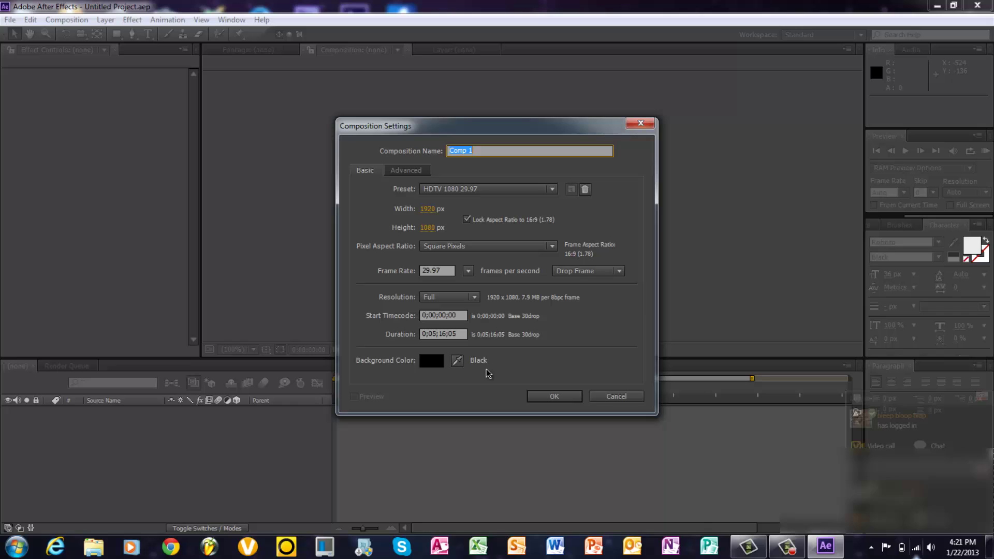
pyautogui.press('BackSpace')
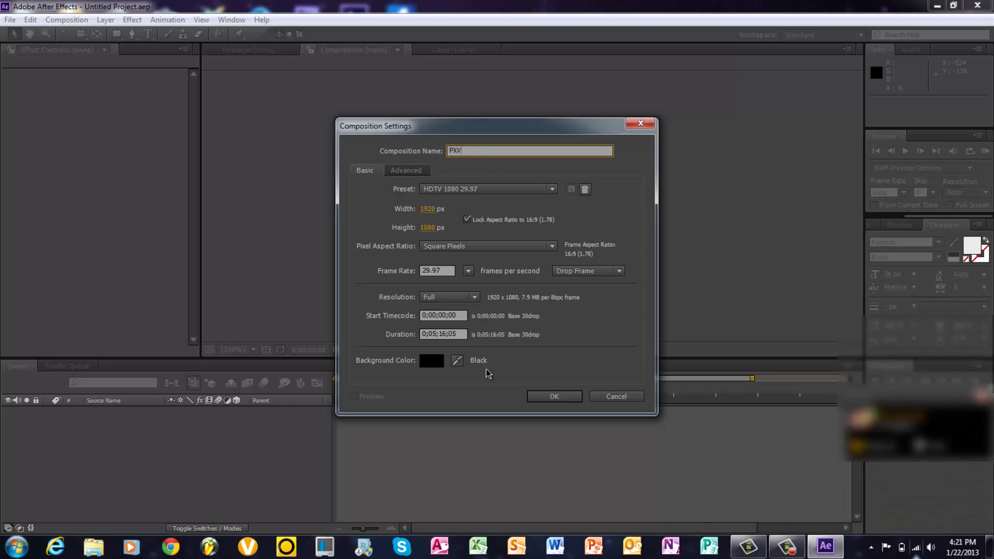
pyautogui.write('PXN')
pyautogui.press('BackSpace')
pyautogui.write('B- Tutor')
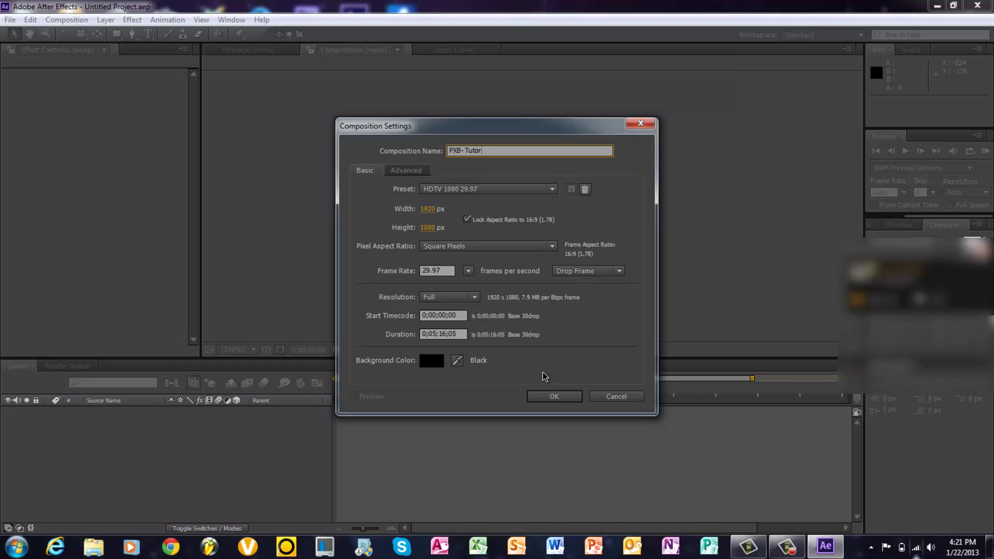
pyautogui.write('ial')
pyautogui.click(545, 396)
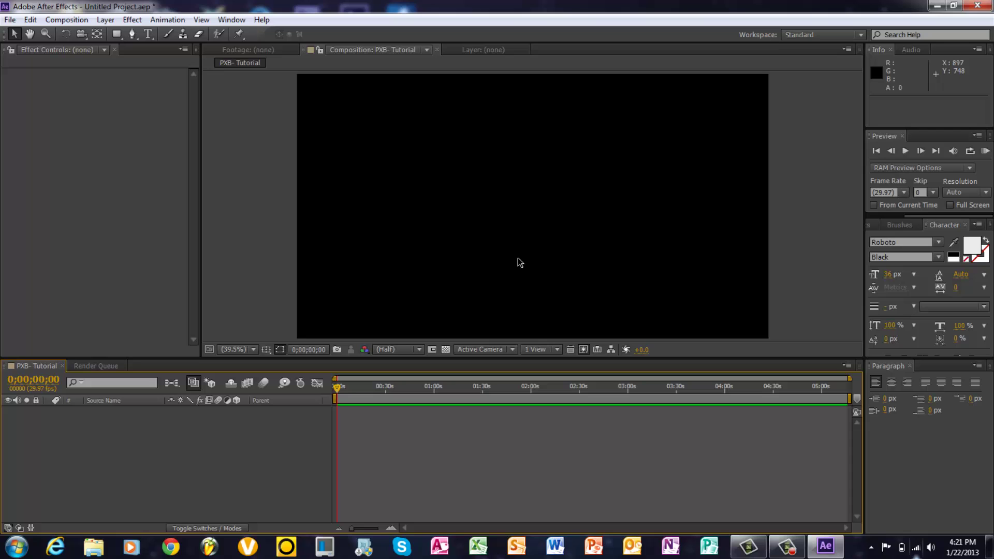
# Import outer-space_00363436.jpg from My Pictures via File > Import > File
pyautogui.hotkey('ctrl', 'i')
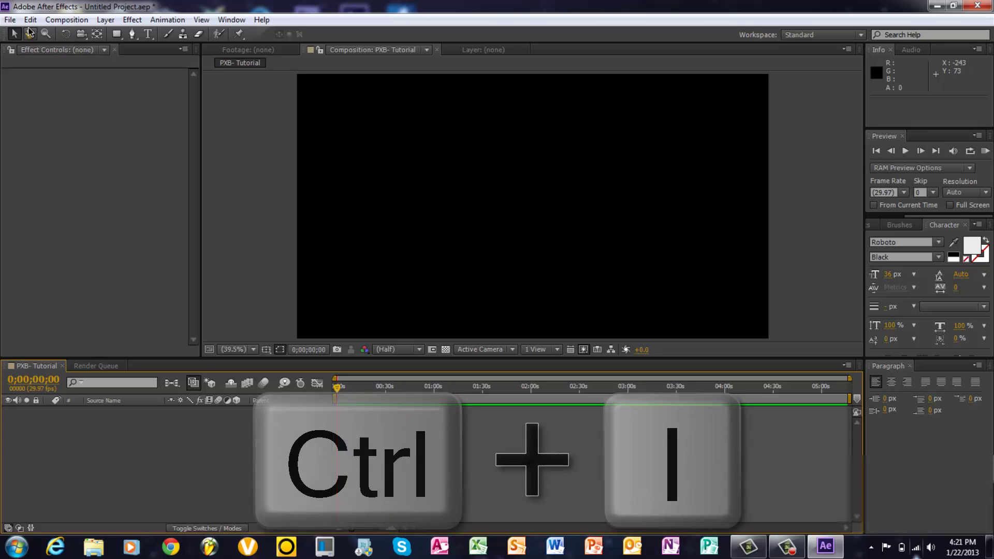
pyautogui.click(16, 22)
pyautogui.moveTo(65, 181)
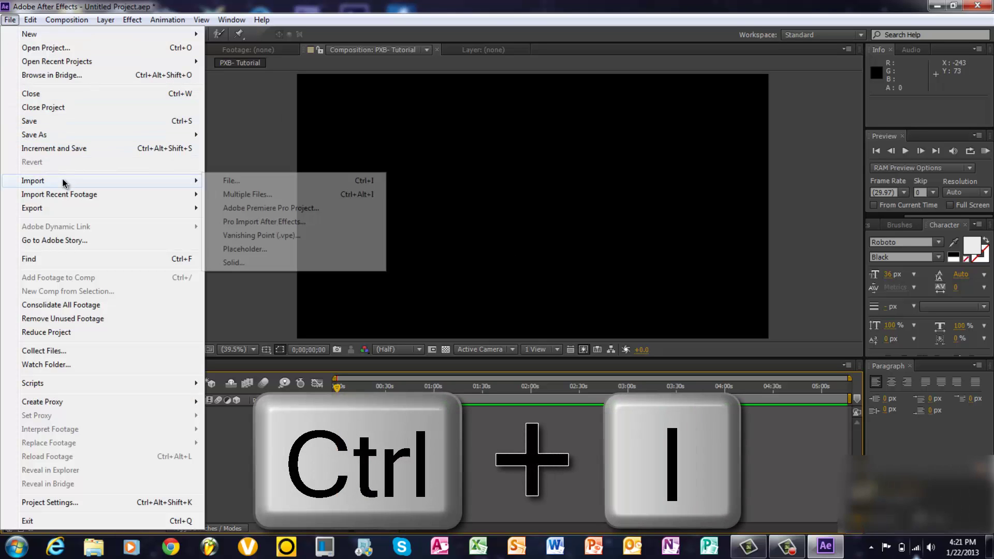
pyautogui.click(232, 178)
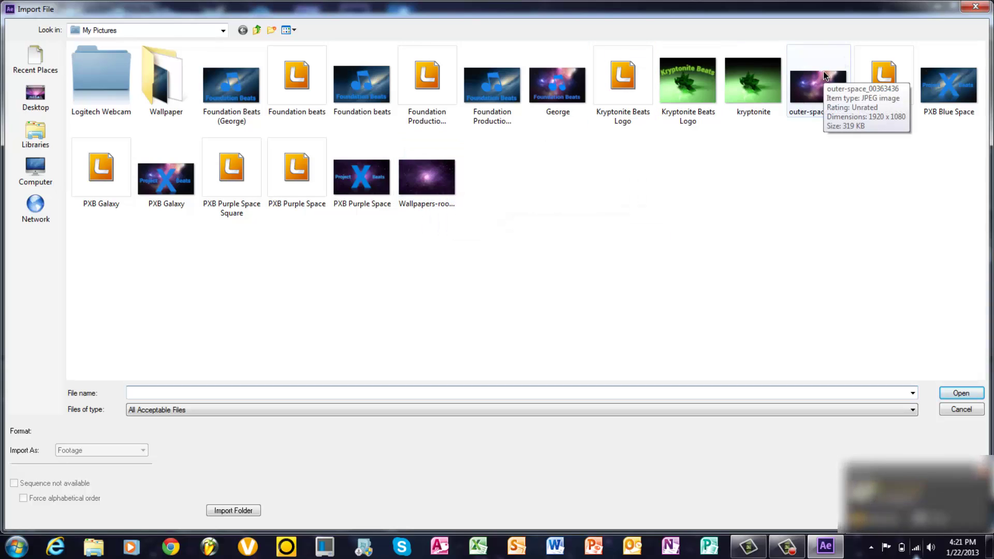
pyautogui.click(443, 190)
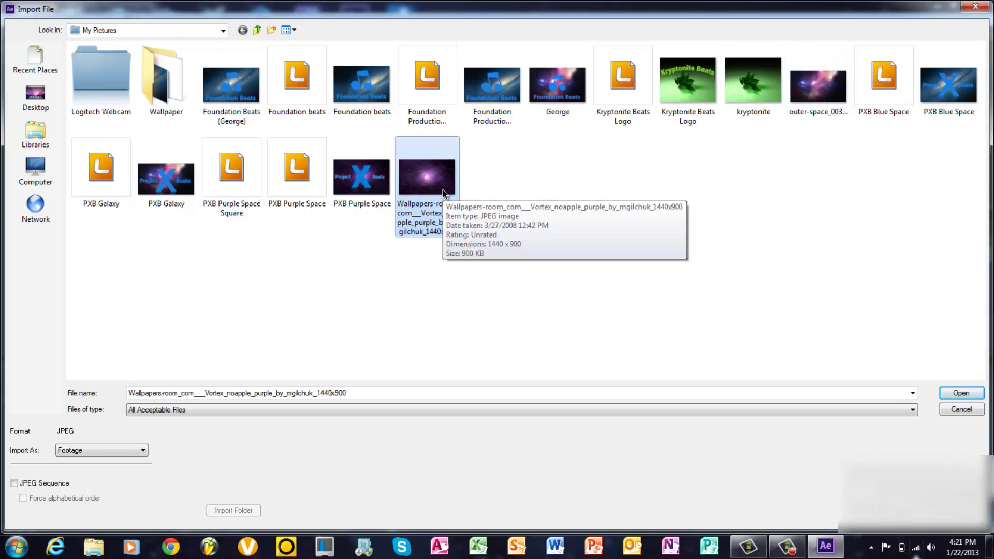
pyautogui.click(833, 76)
pyautogui.doubleClick(832, 76)
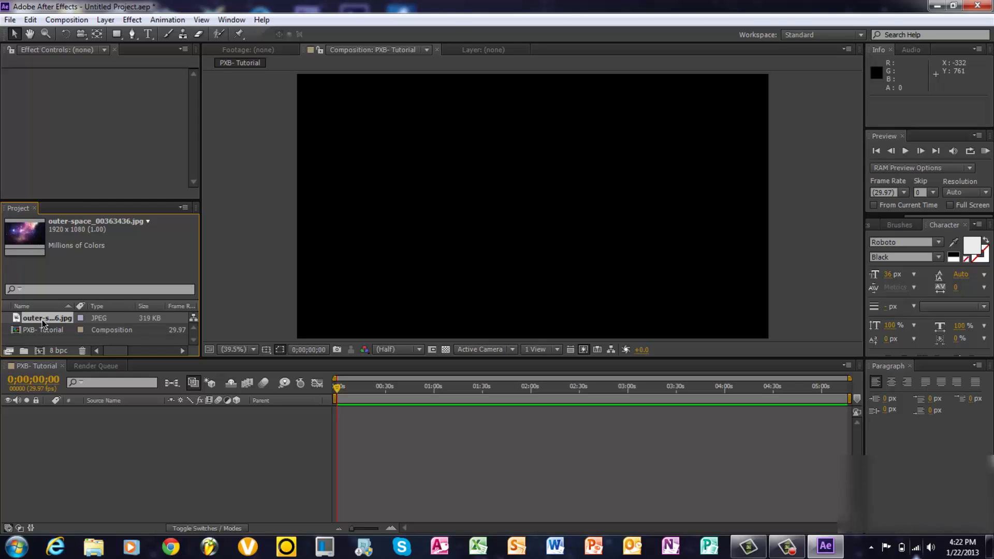
# Drag outer-space_00363436.jpg into the PXB- Tutorial timeline as layer 1 and show Effects & Presets
pyautogui.moveTo(42, 319); pyautogui.dragTo(61, 436)
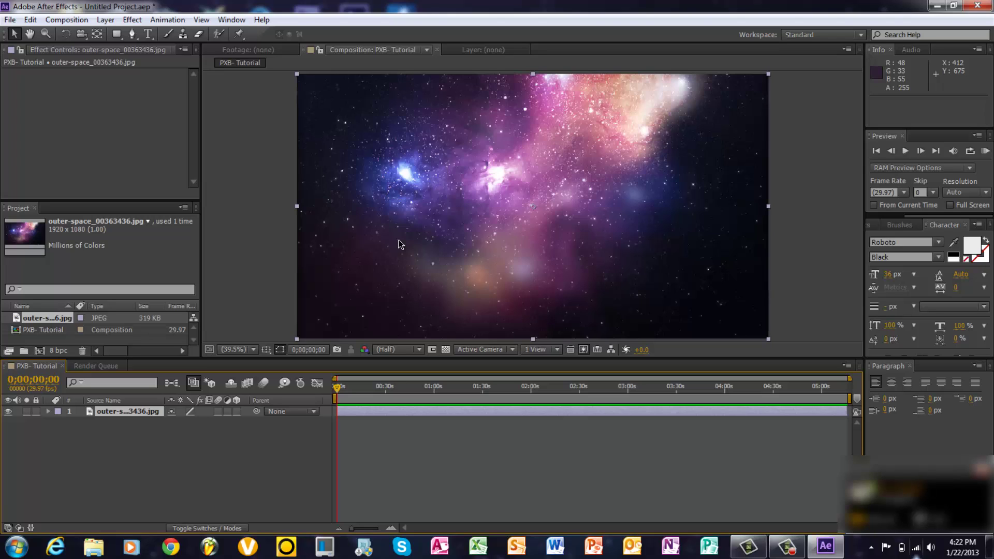
pyautogui.click(872, 228)
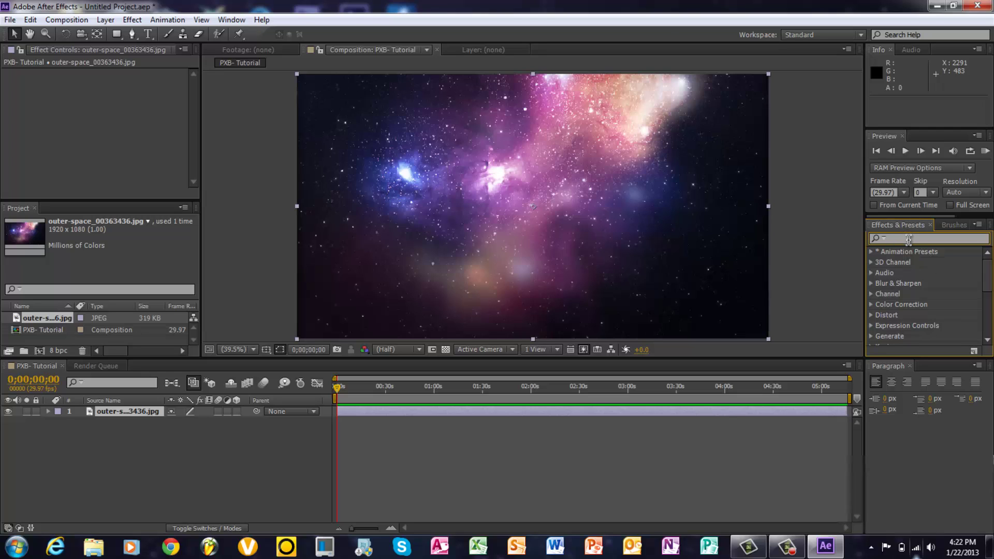
# Search Effects & Presets for 'Audio' and drop Audio Spectrum onto the outer-space layer
pyautogui.write('Audio')
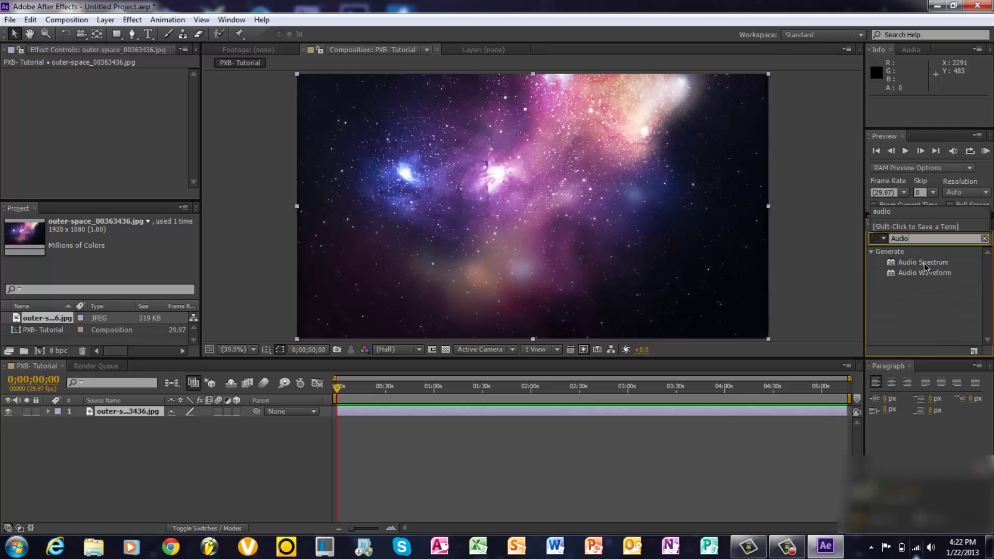
pyautogui.moveTo(924, 263); pyautogui.dragTo(536, 207)
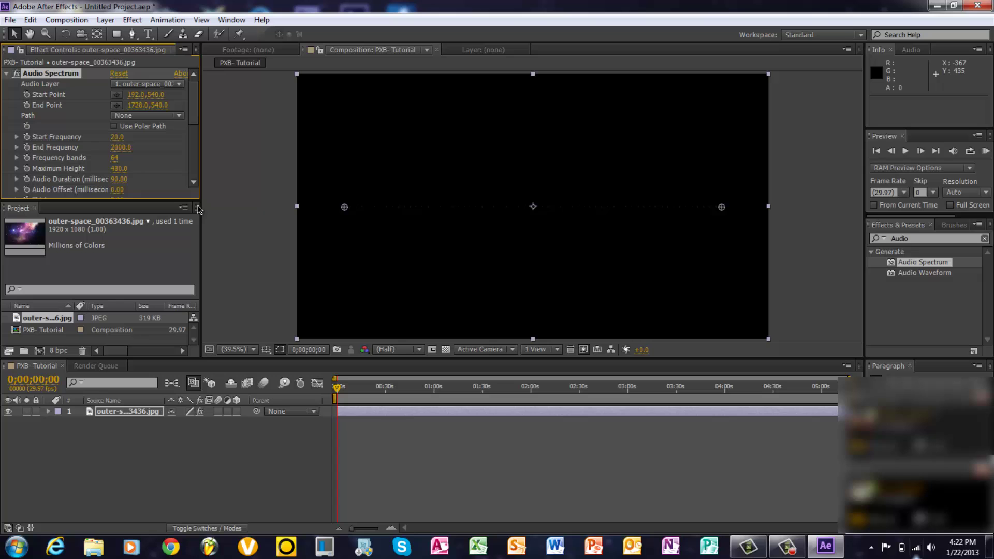
# Import the Wallpapers-room purple vortex JPEG into the project
pyautogui.click(5, 21)
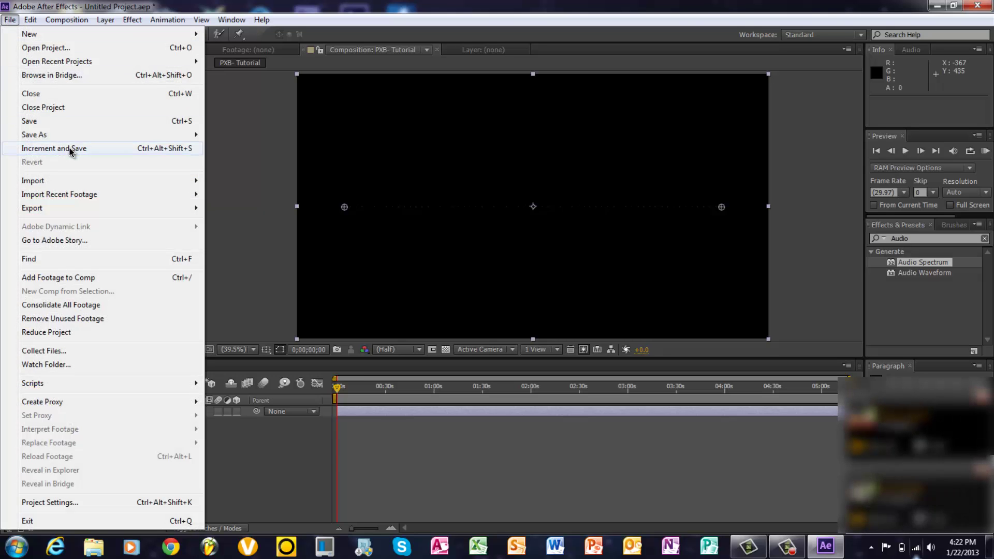
pyautogui.moveTo(186, 184)
pyautogui.click(223, 182)
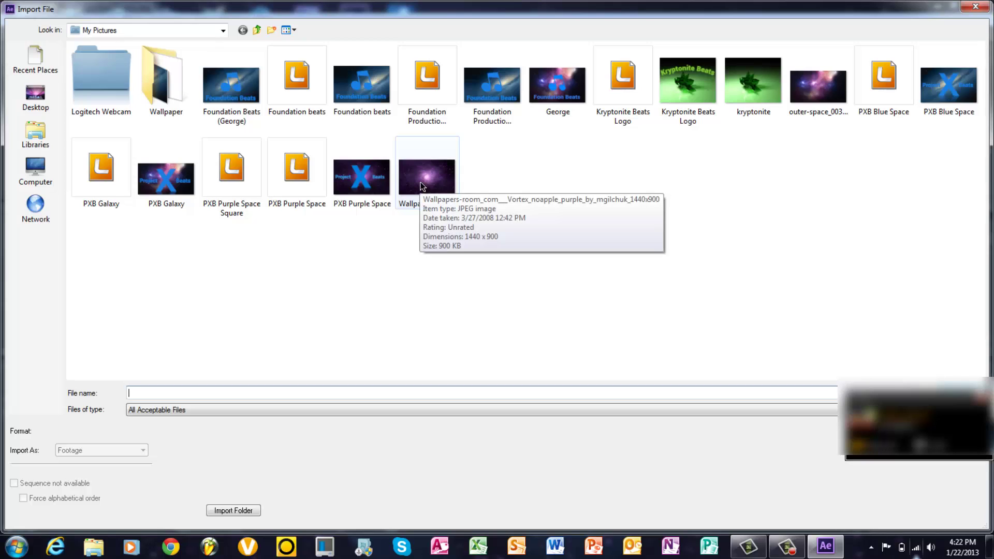
pyautogui.doubleClick(422, 184)
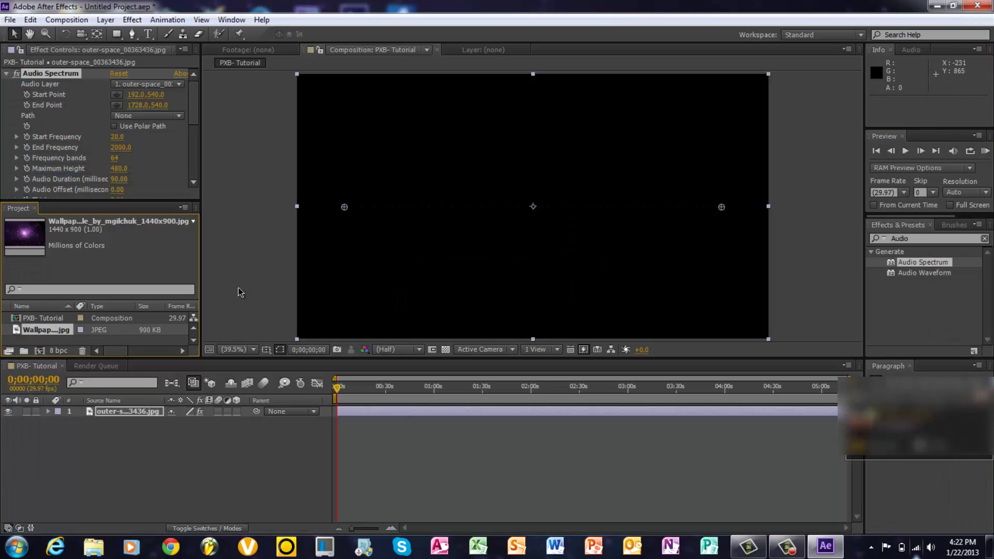
# Place the wallpaper as layer 2 below the spectrum layer and stretch it to fill the frame
pyautogui.click(41, 322)
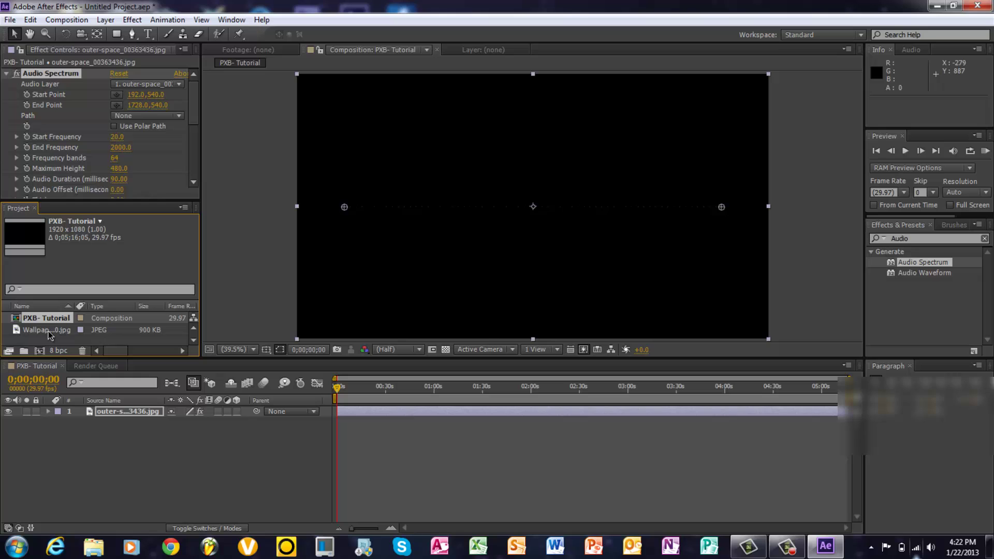
pyautogui.moveTo(48, 331); pyautogui.dragTo(74, 423)
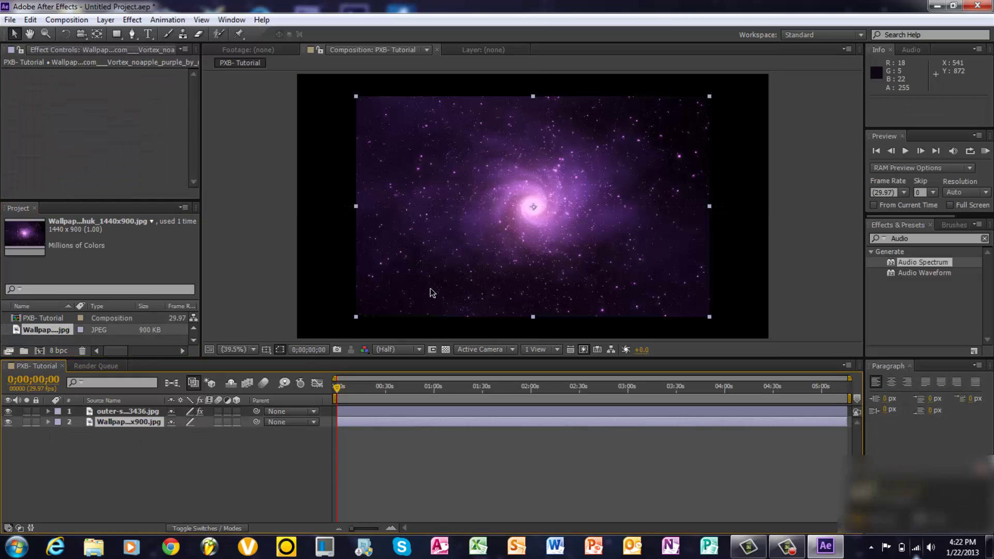
pyautogui.moveTo(350, 322); pyautogui.dragTo(298, 340)
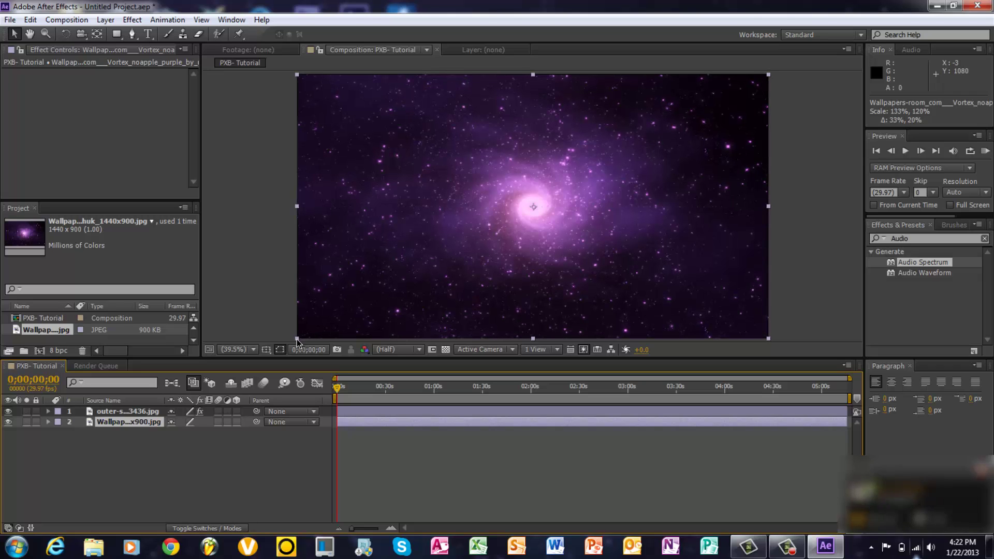
pyautogui.moveTo(297, 341); pyautogui.dragTo(294, 340)
pyautogui.click(262, 310)
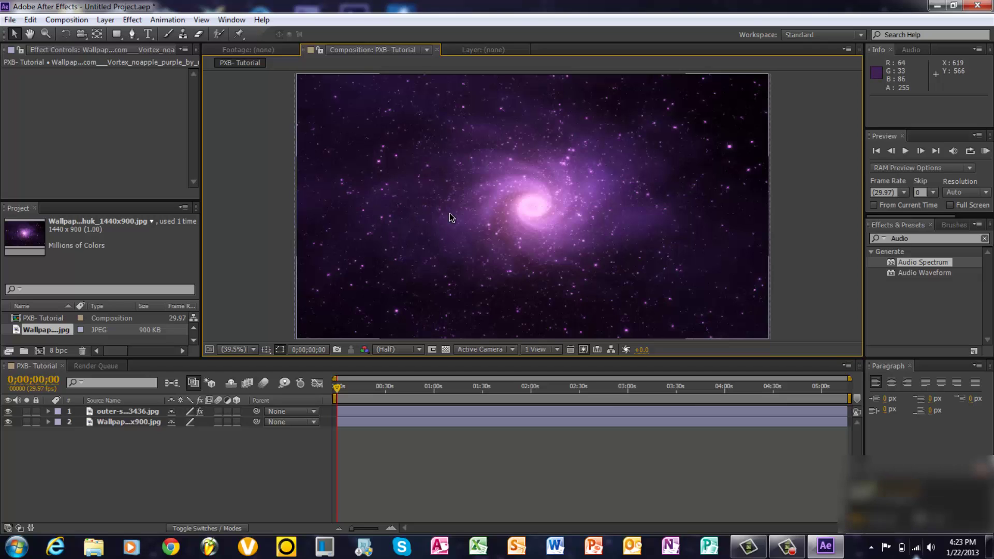
# Reselect the outer-space spectrum layer and close the Project panel to give its settings room
pyautogui.click(128, 411)
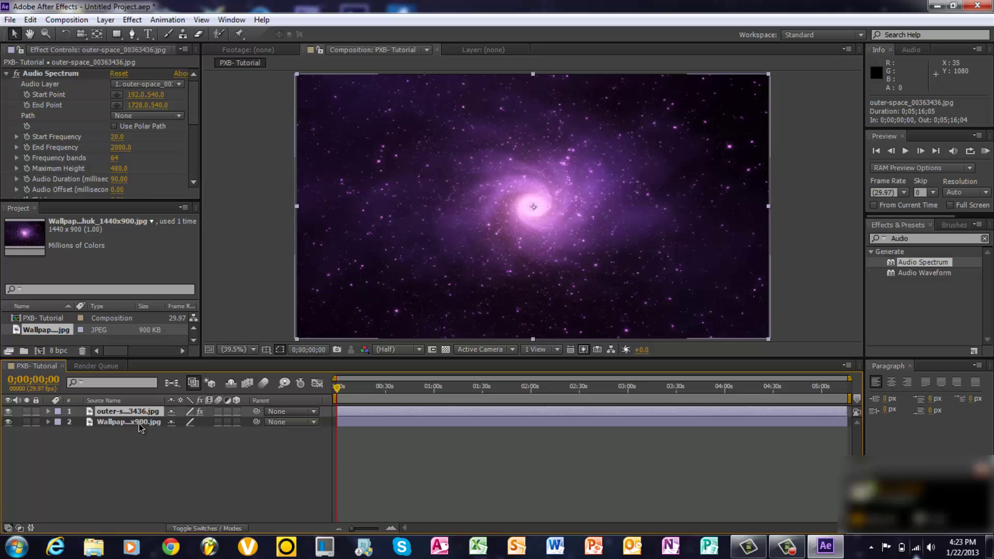
pyautogui.click(139, 422)
pyautogui.click(128, 411)
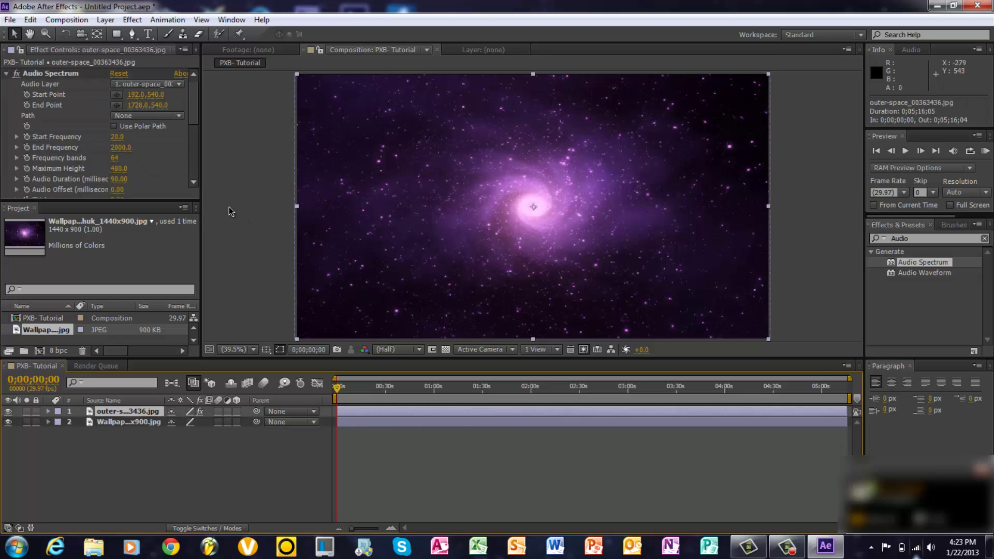
pyautogui.click(34, 209)
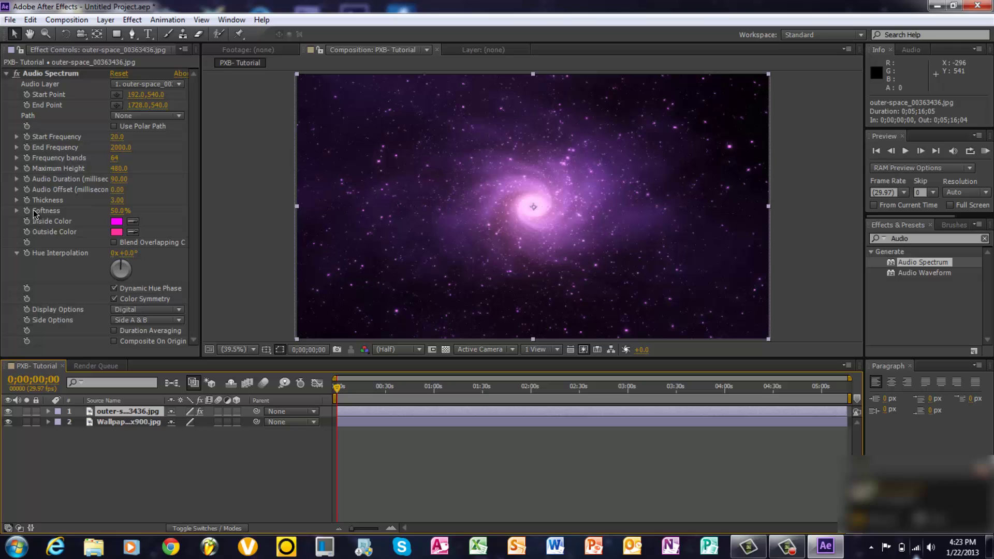
# Import Got The Juice Remake.mp3 from Libraries > Music > Project X Beats
pyautogui.click(11, 20)
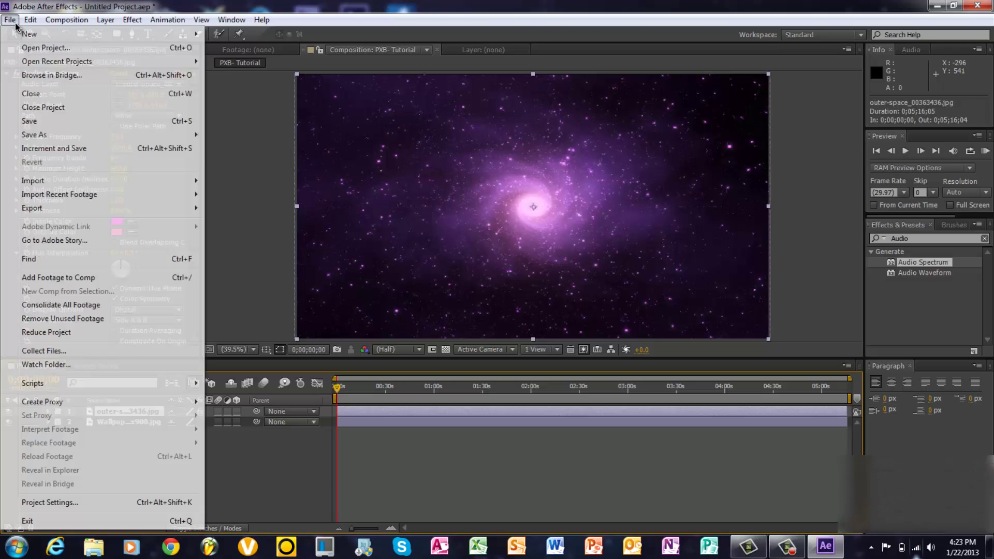
pyautogui.moveTo(107, 179)
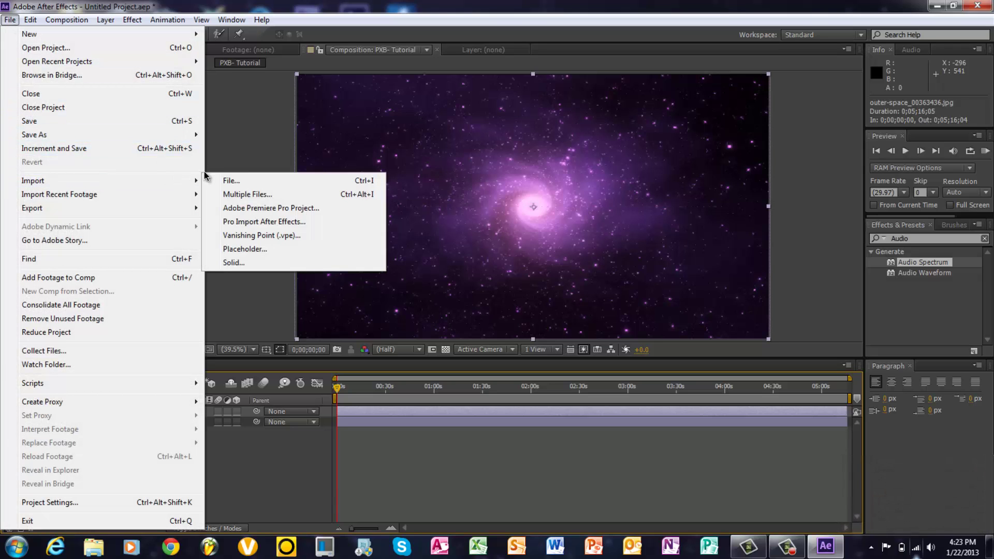
pyautogui.click(221, 178)
pyautogui.click(52, 173)
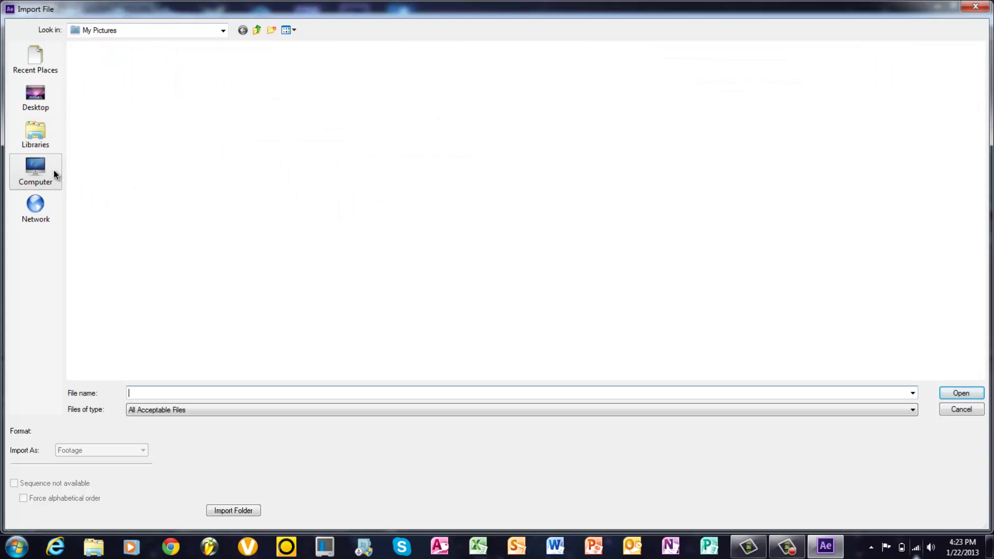
pyautogui.click(25, 148)
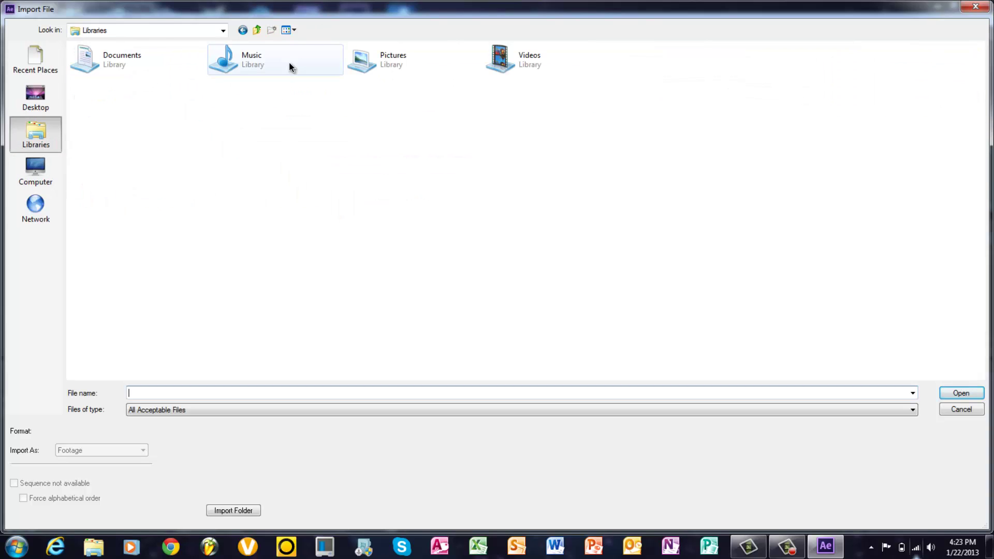
pyautogui.doubleClick(289, 62)
pyautogui.doubleClick(154, 76)
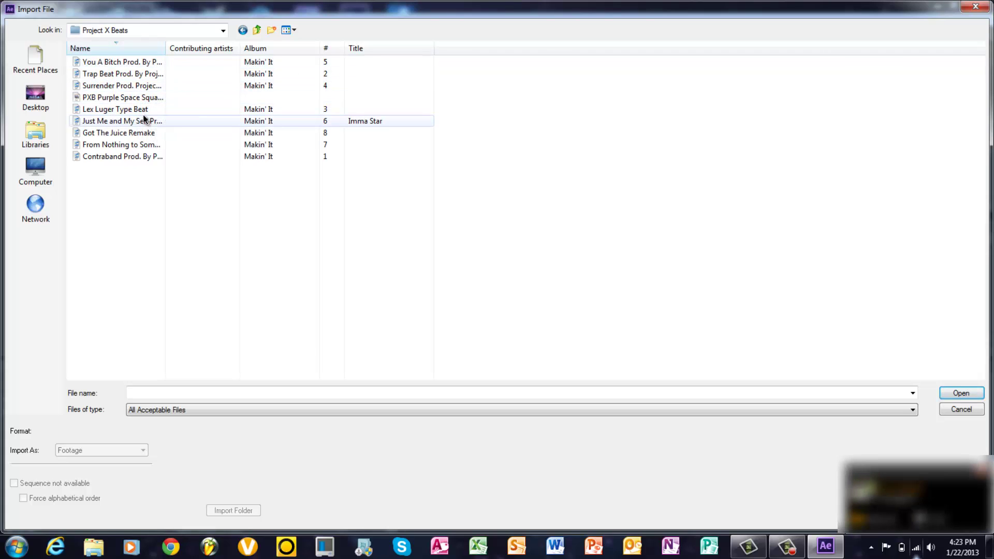
pyautogui.doubleClick(141, 131)
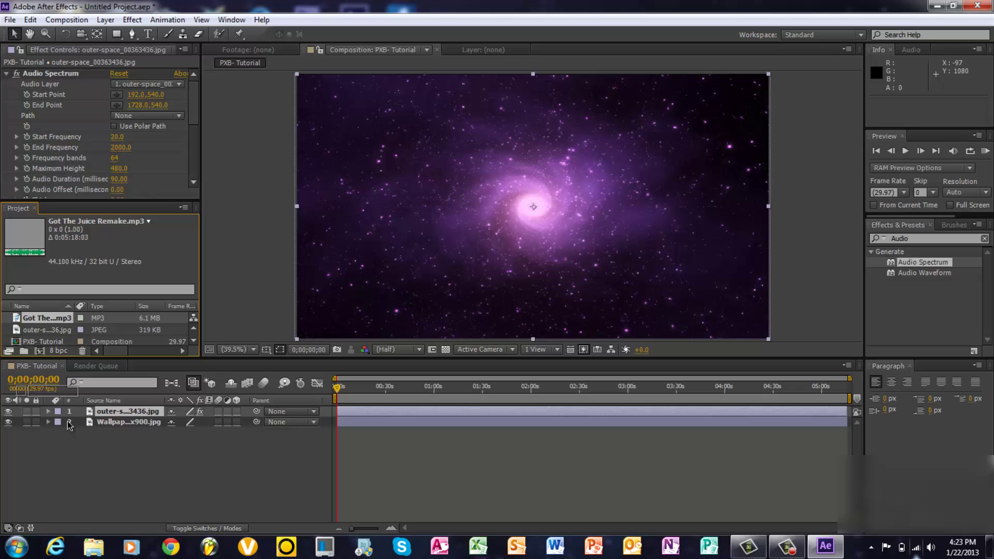
# Add Got The Juice Remake.mp3 as layer 3 and set it as Audio Spectrum's Audio Layer
pyautogui.hotkey('ctrl', '/')
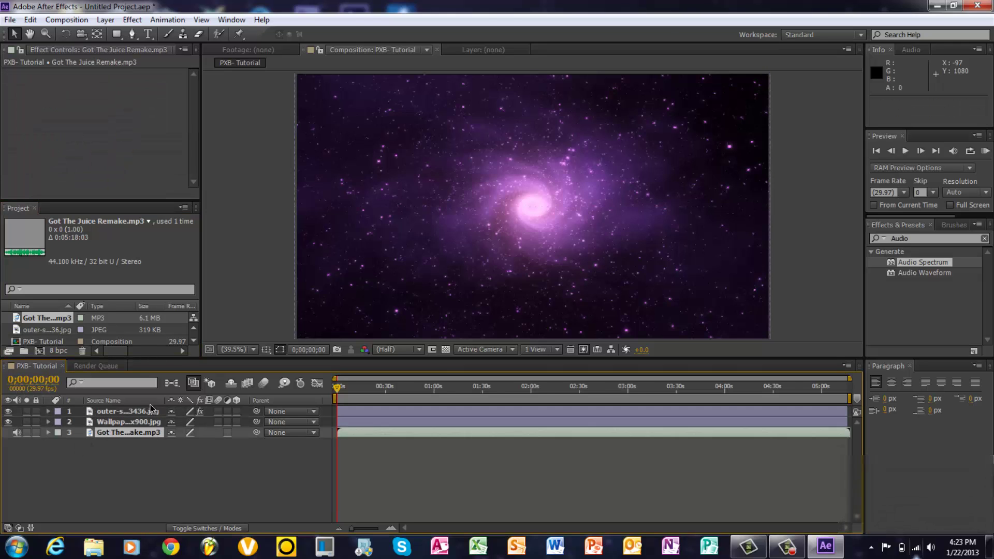
pyautogui.click(112, 412)
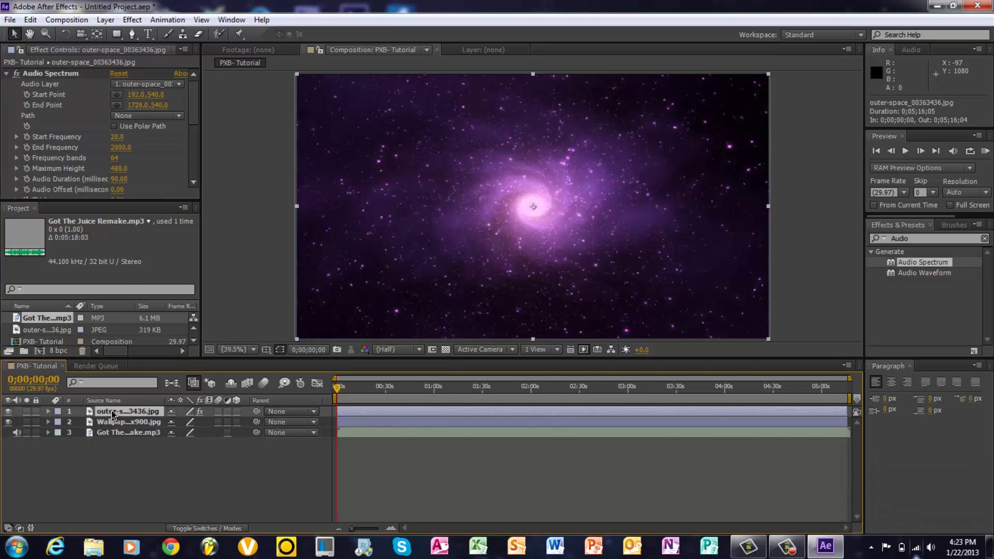
pyautogui.click(34, 208)
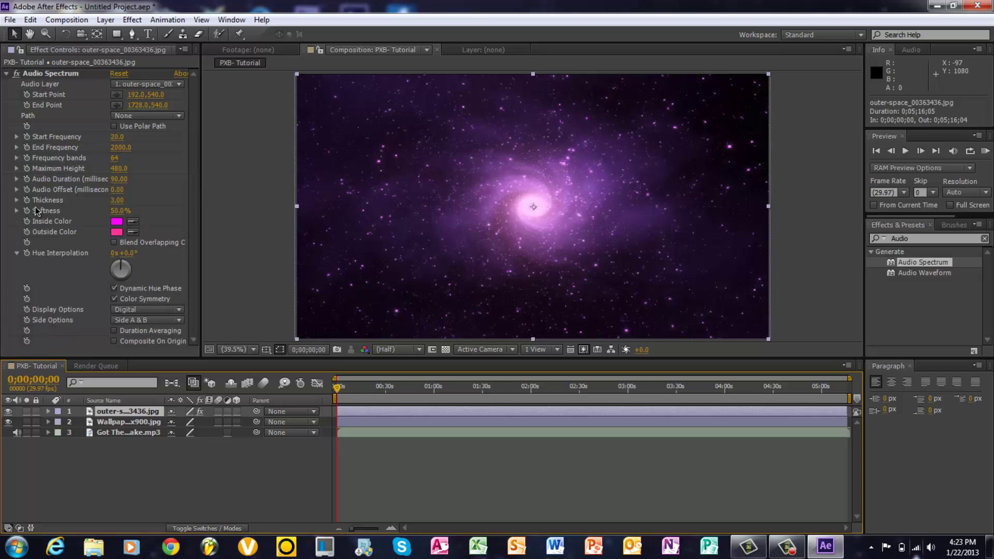
pyautogui.click(179, 86)
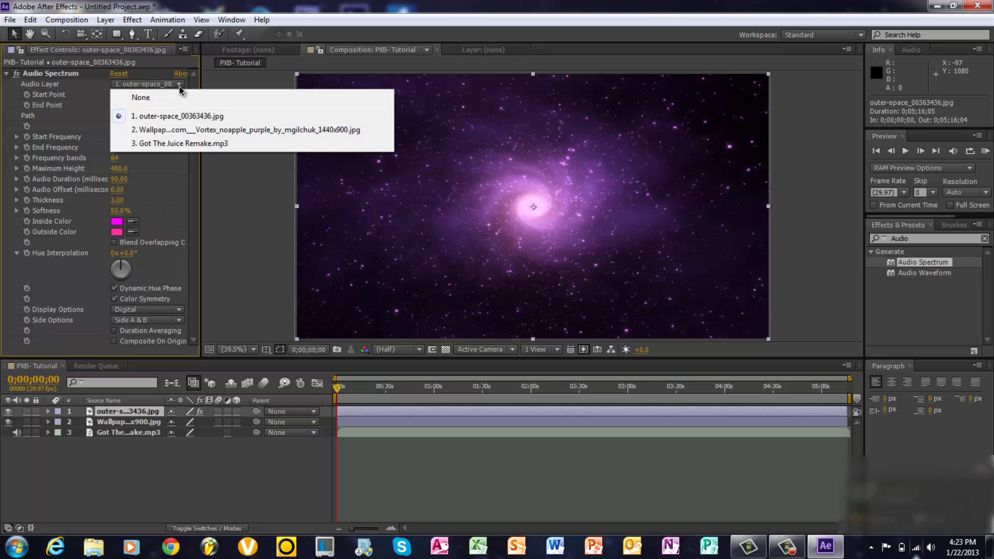
pyautogui.click(176, 148)
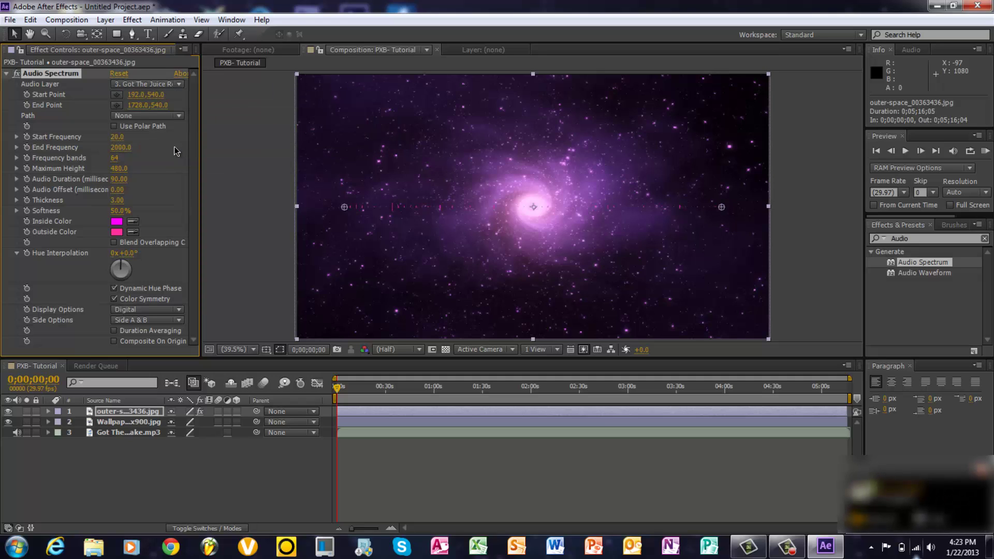
# Preview the spectrum from the start, then from about 0;00;55;10, stopping at 0;00;58;29
pyautogui.press('space')
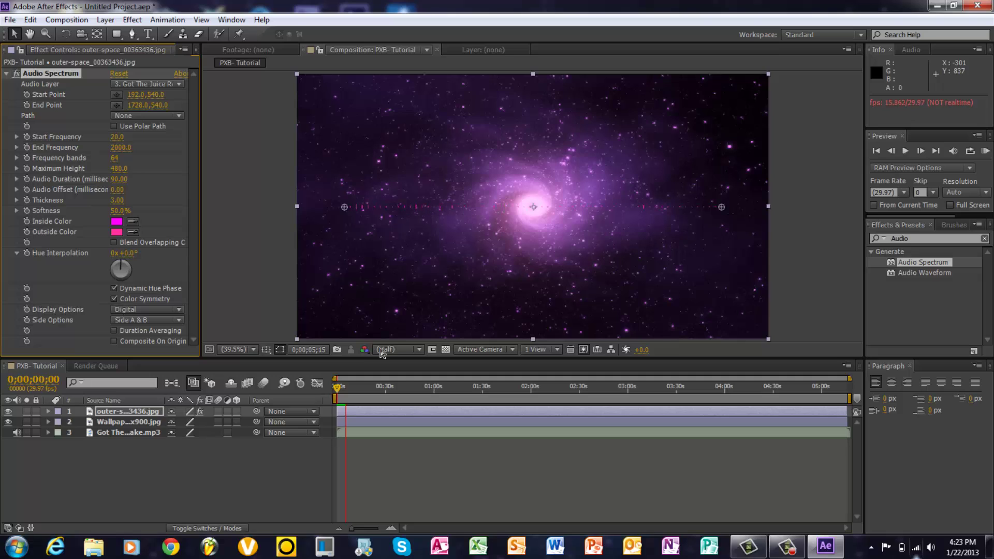
pyautogui.click(338, 386)
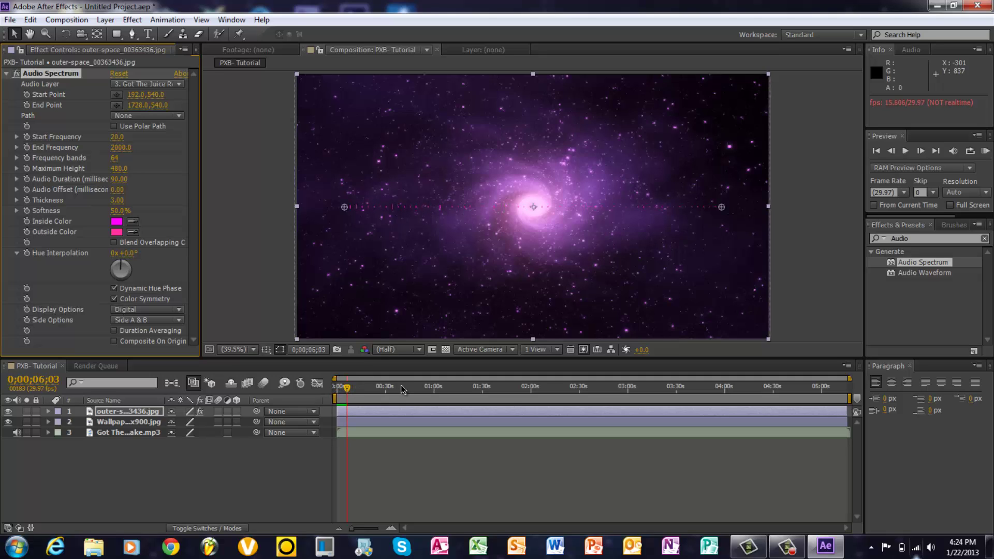
pyautogui.moveTo(347, 388); pyautogui.dragTo(427, 390)
pyautogui.press('space')
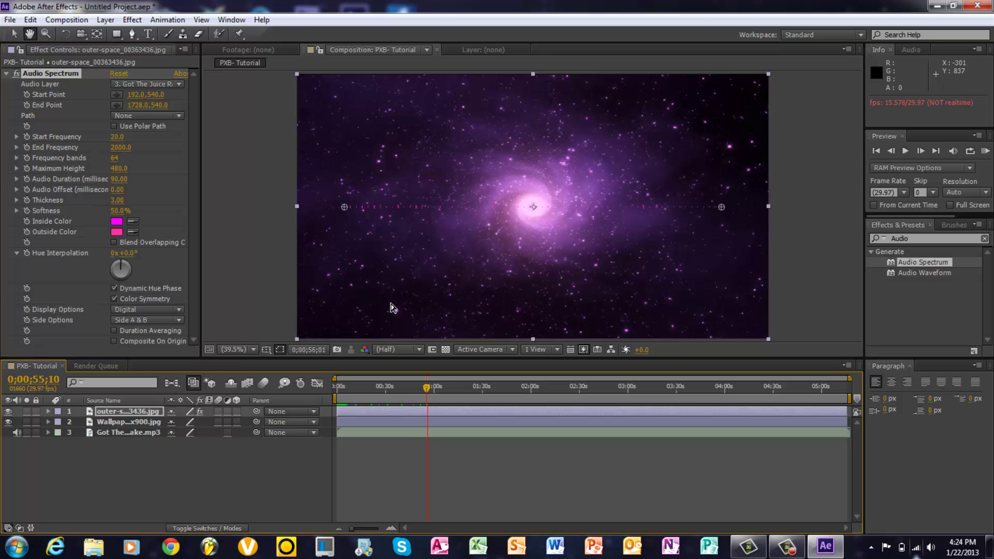
pyautogui.press('space')
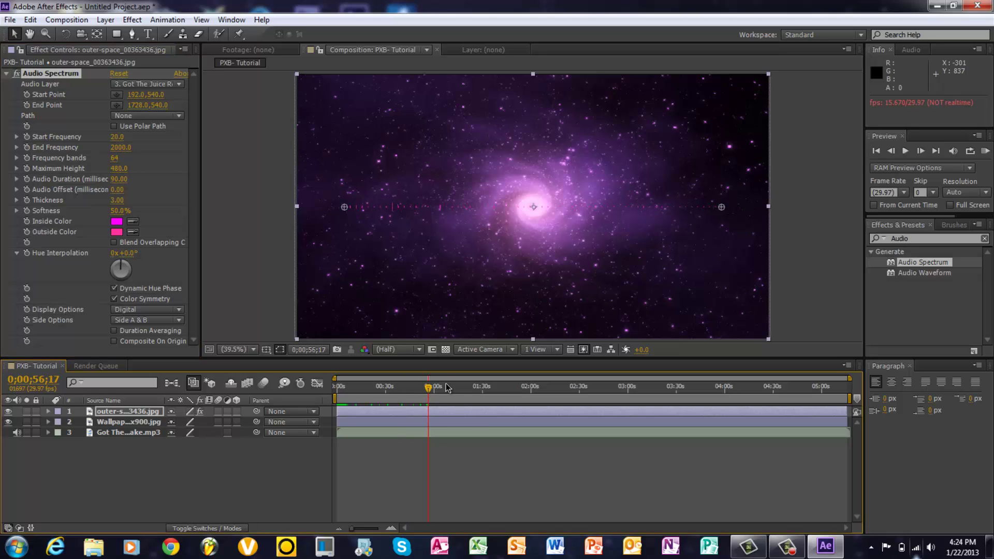
pyautogui.press('space')
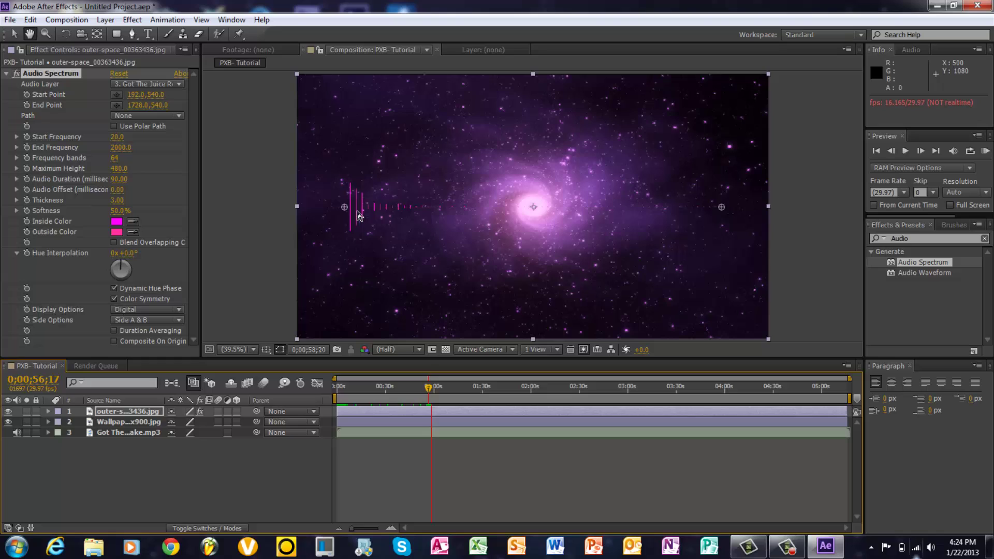
pyautogui.press('space')
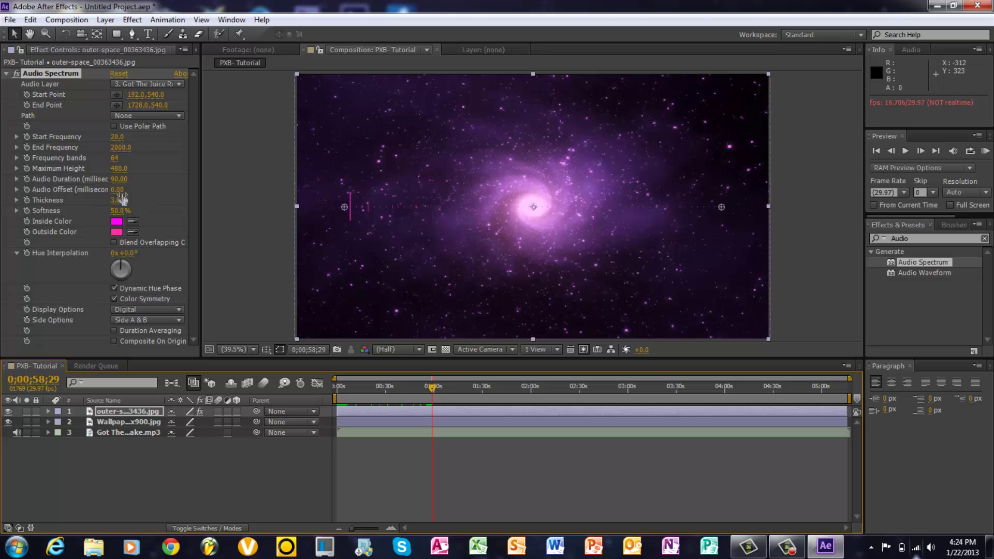
# Scrub Audio Spectrum's Maximum Height to 1330.0 and Thickness to 5.60
pyautogui.moveTo(118, 168); pyautogui.dragTo(140, 170)
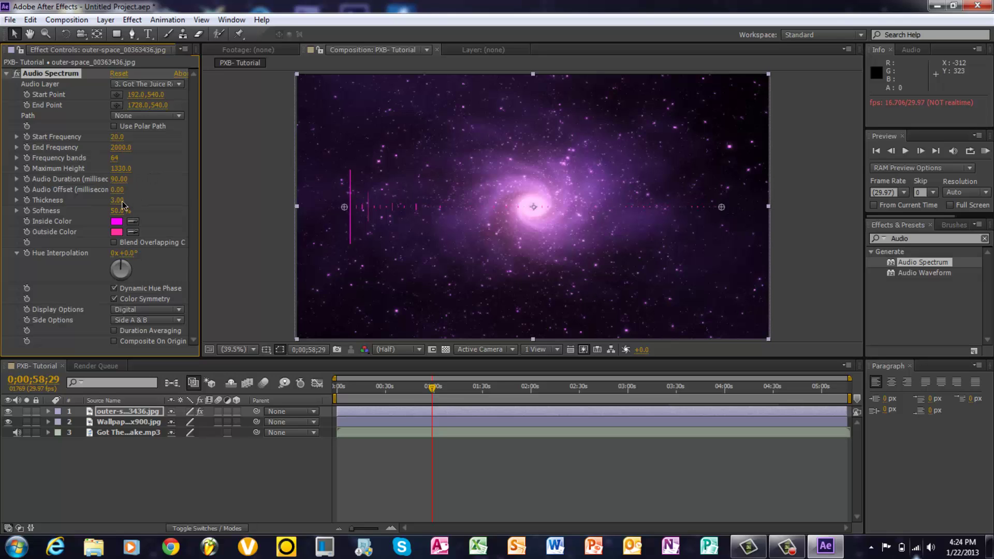
pyautogui.moveTo(121, 202); pyautogui.dragTo(130, 201)
# Change the Audio Spectrum Inside Color from magenta to a light blue
pyautogui.click(117, 222)
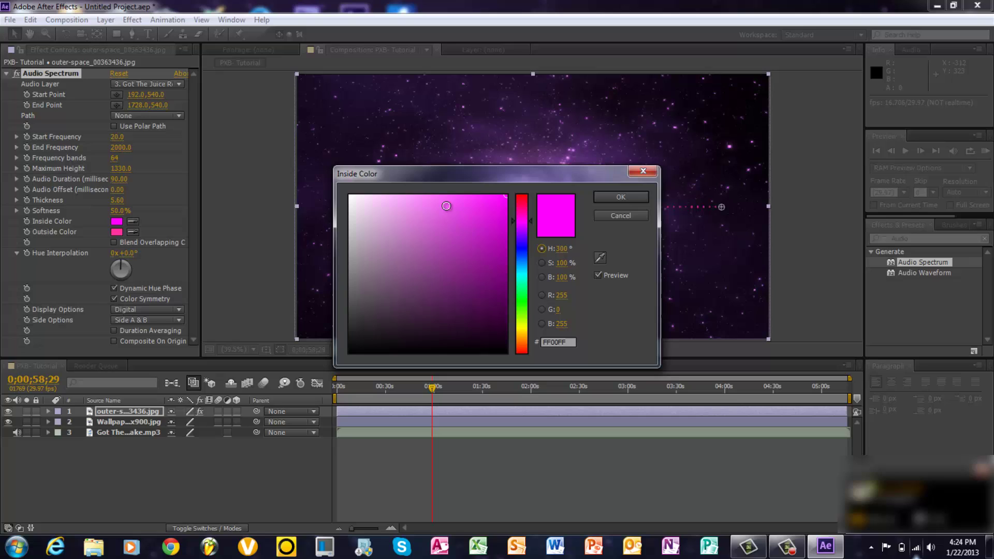
pyautogui.moveTo(530, 222); pyautogui.dragTo(536, 267)
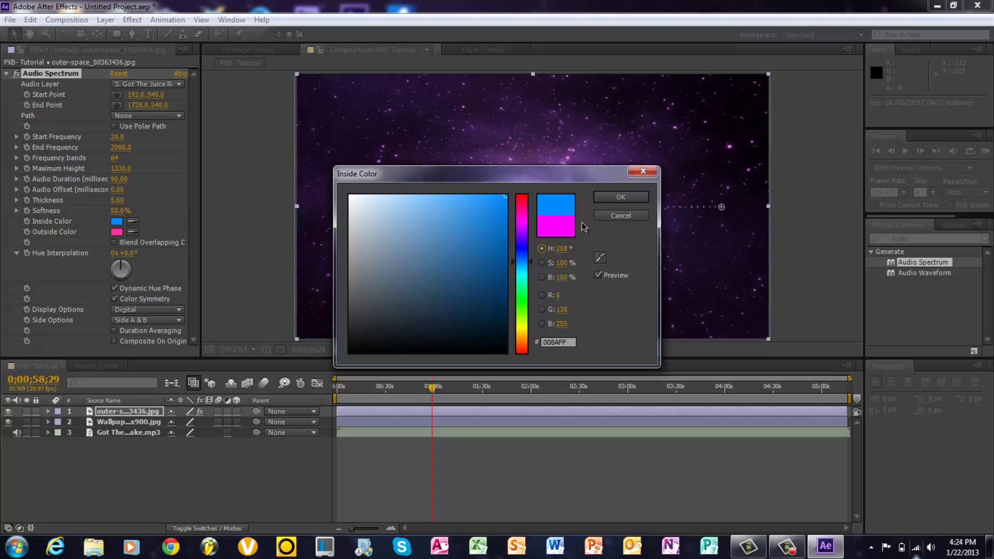
pyautogui.moveTo(533, 262); pyautogui.dragTo(532, 257)
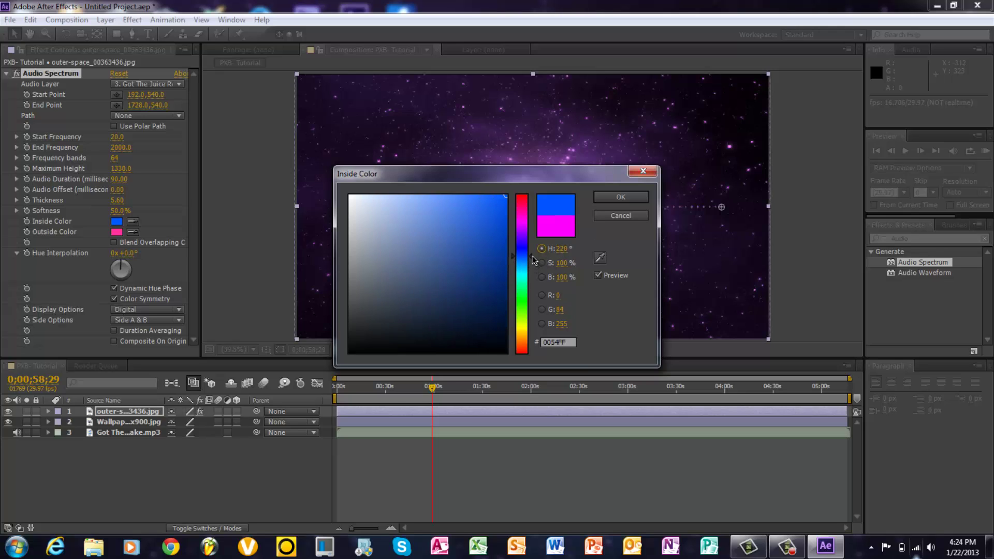
pyautogui.moveTo(532, 256); pyautogui.dragTo(534, 253)
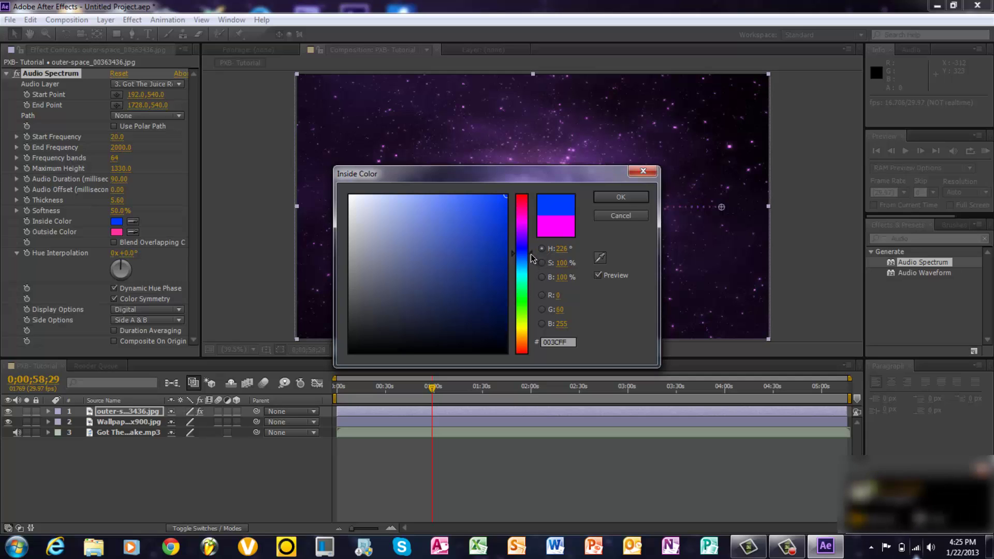
pyautogui.moveTo(530, 254); pyautogui.dragTo(531, 262)
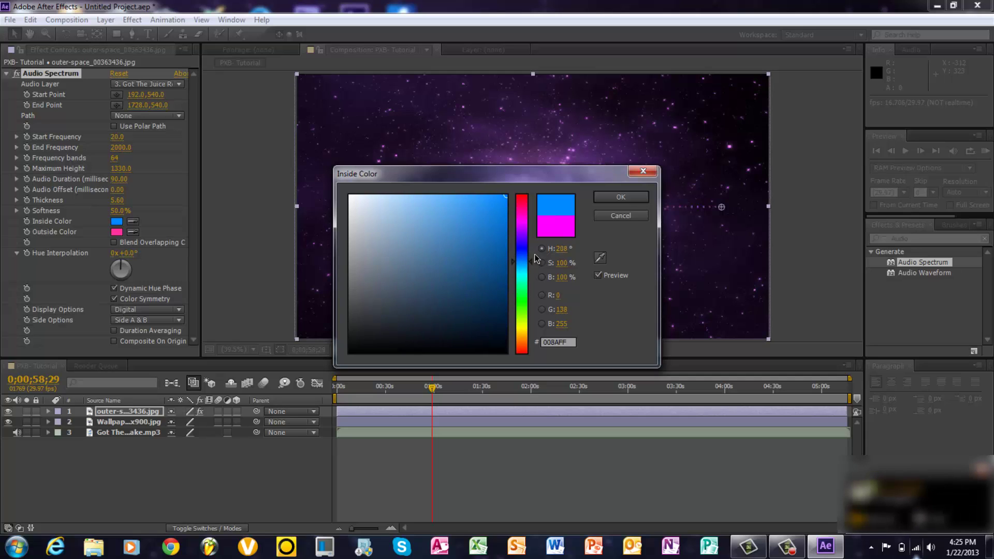
pyautogui.click(629, 197)
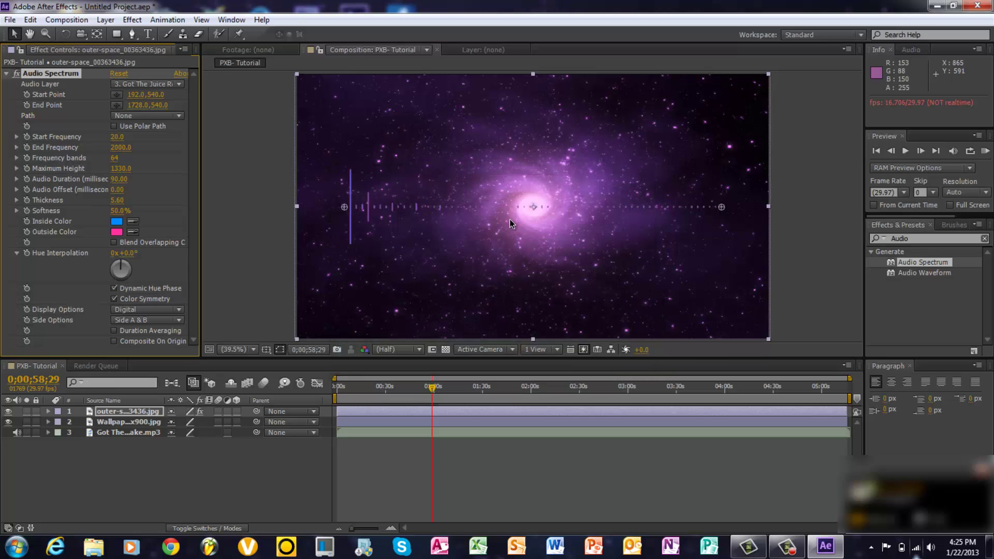
# Change the Audio Spectrum Outside Color from pink to blue
pyautogui.click(119, 234)
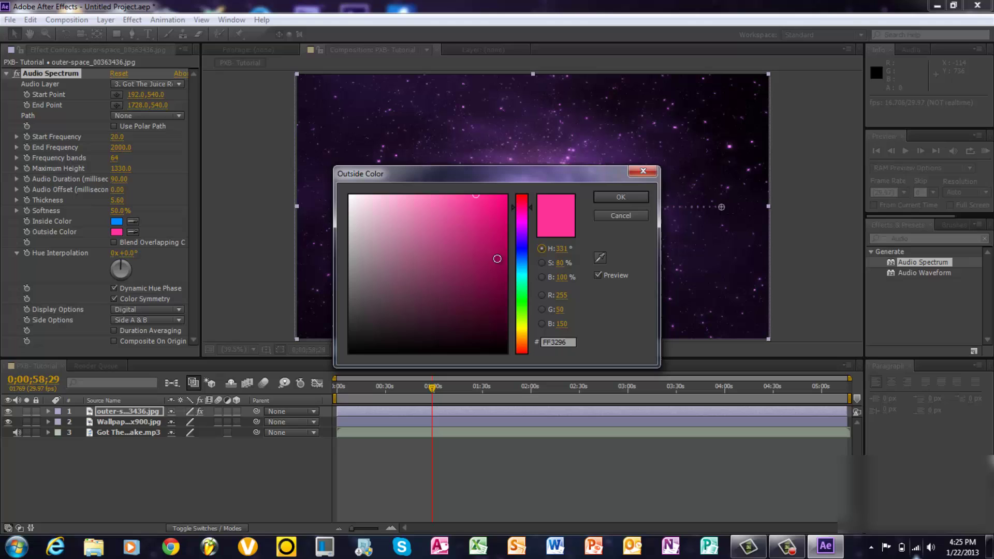
pyautogui.moveTo(534, 208); pyautogui.dragTo(530, 260)
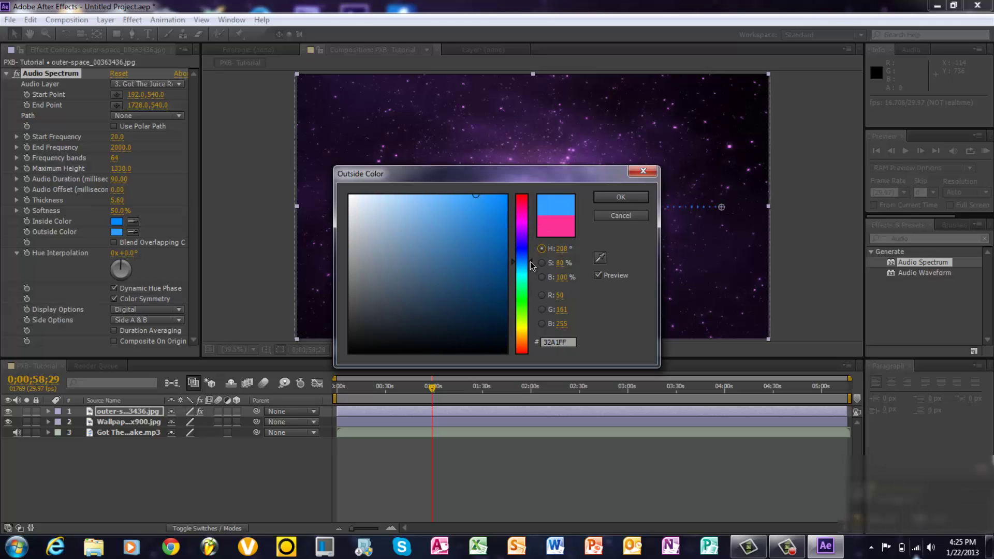
pyautogui.click(623, 200)
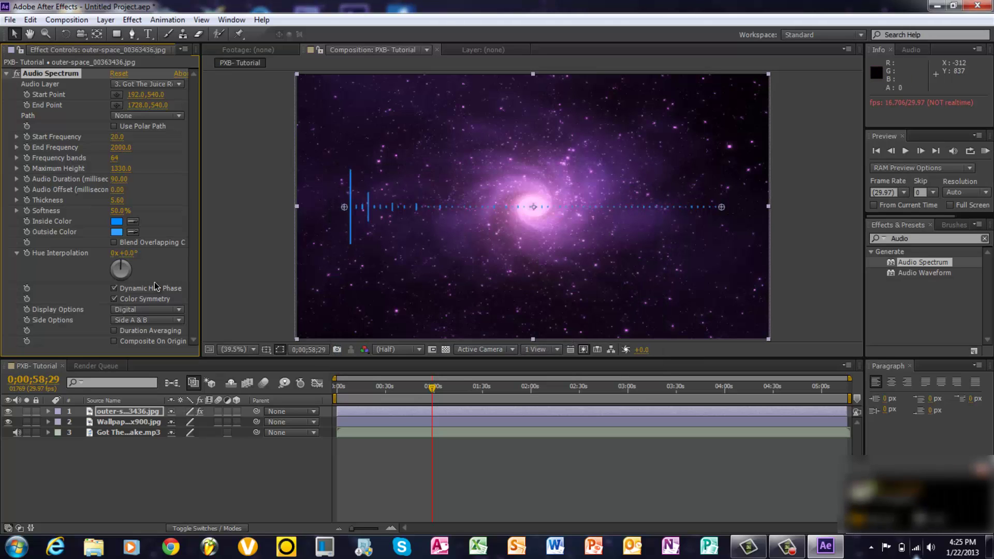
# Preview the spectrum, try Side Options Side A and Side B, and settle on Side A
pyautogui.press('space')
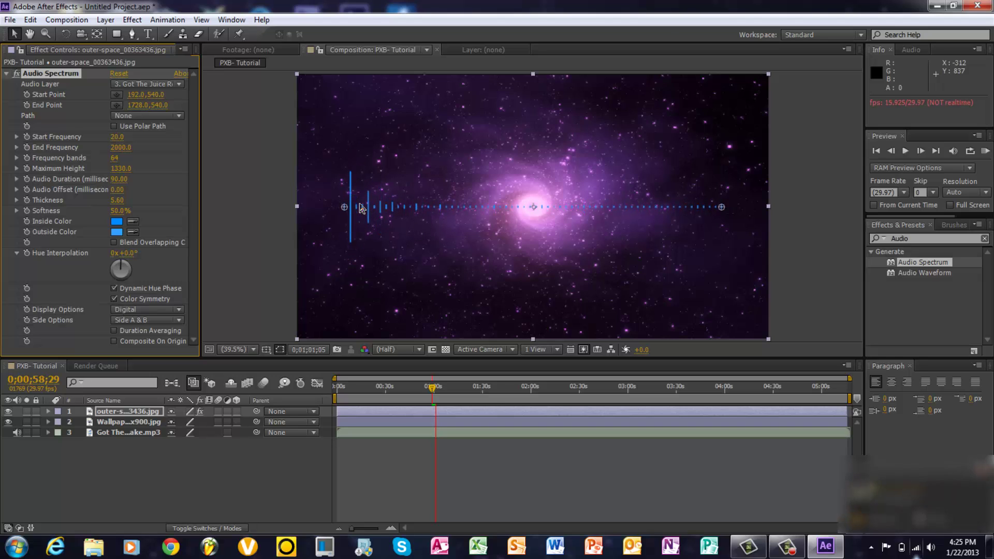
pyautogui.click(182, 320)
pyautogui.click(180, 333)
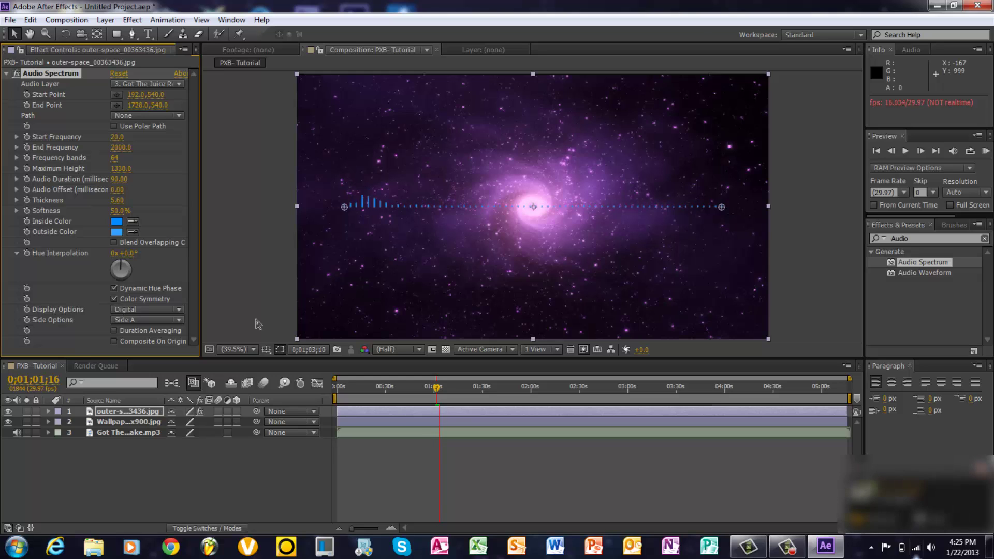
pyautogui.click(182, 320)
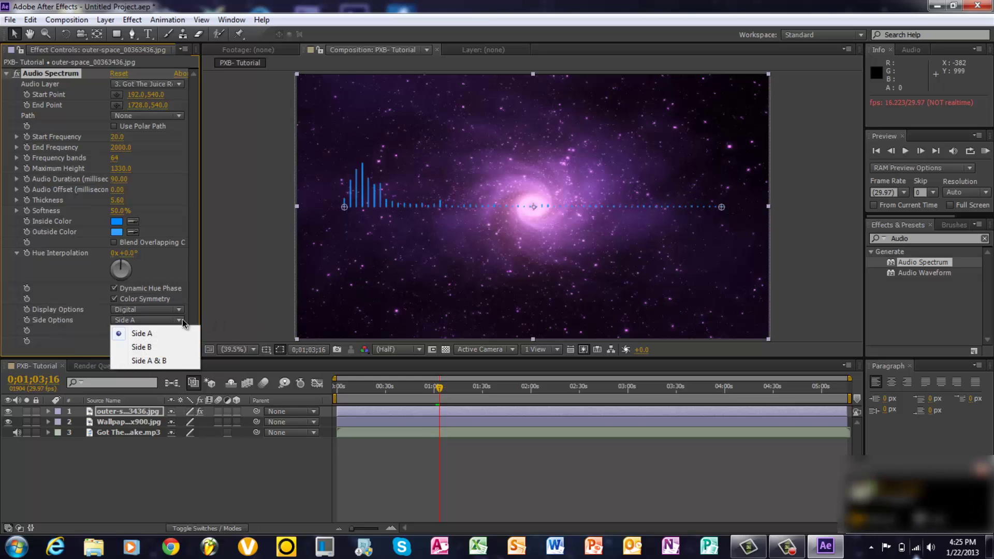
pyautogui.click(176, 347)
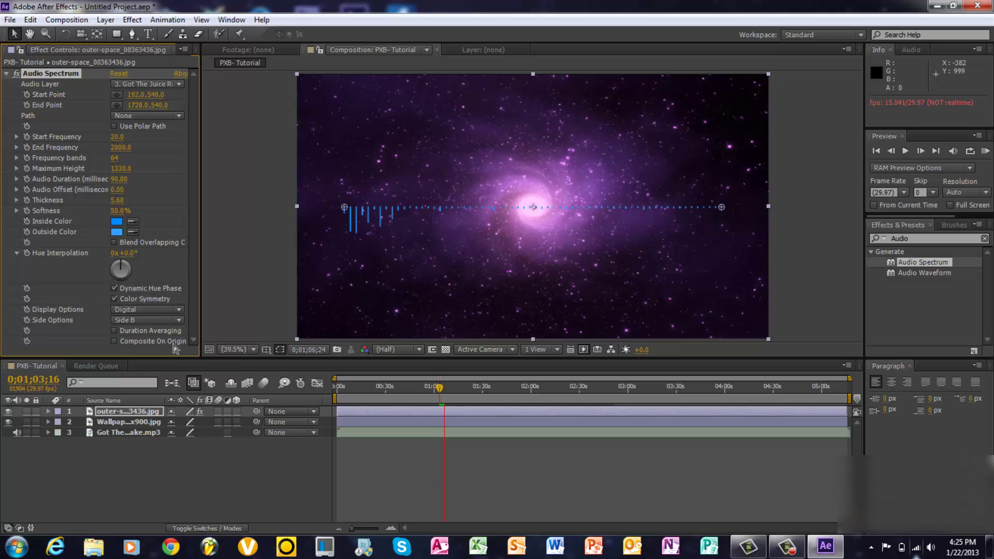
pyautogui.click(178, 320)
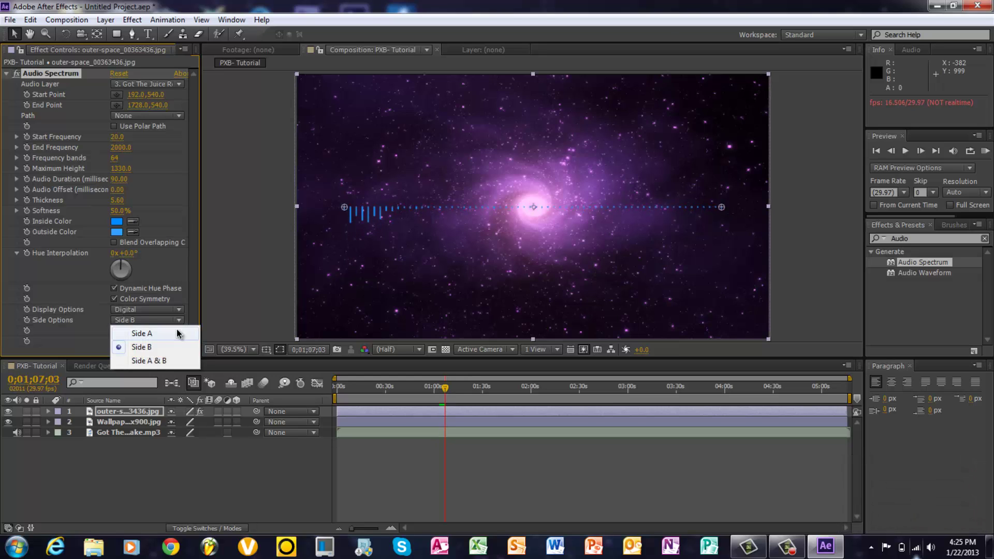
pyautogui.click(177, 332)
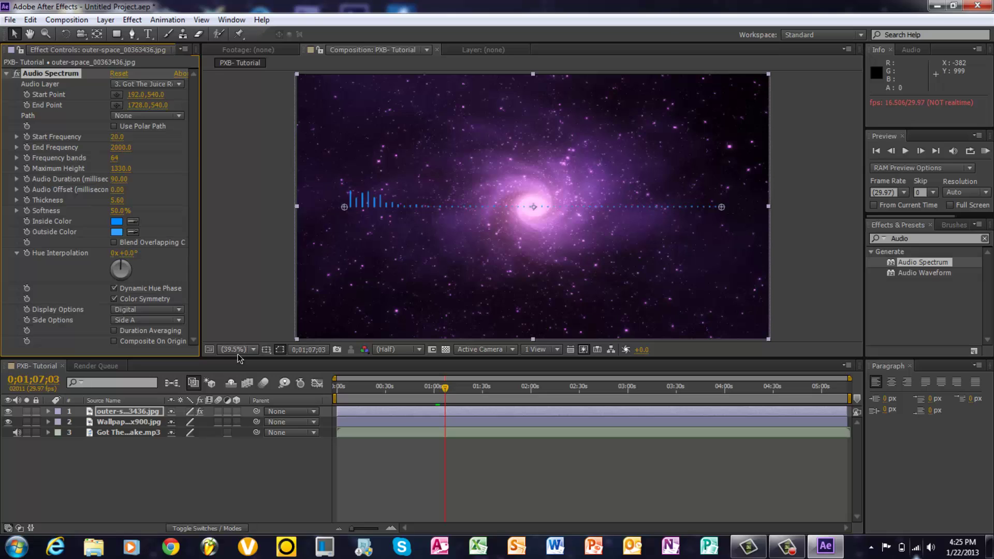
# Rewind the playhead to 0;00;00;00 and pick the Horizontal Type tool
pyautogui.moveTo(445, 388); pyautogui.dragTo(336, 381)
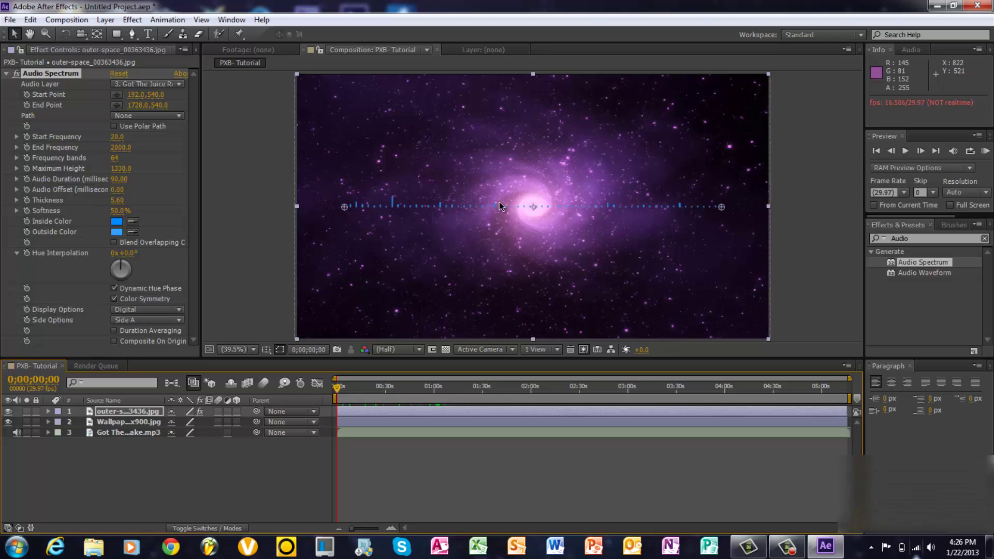
pyautogui.click(149, 33)
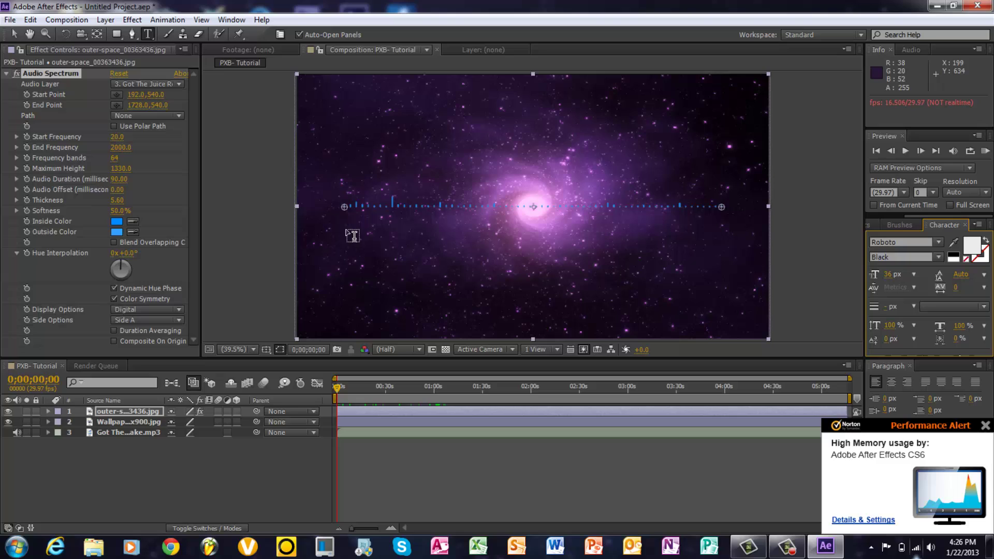
# Type the title 'Got The Juice (Soulja Boy)' with 'Re-produced' on a second line
pyautogui.click(353, 235)
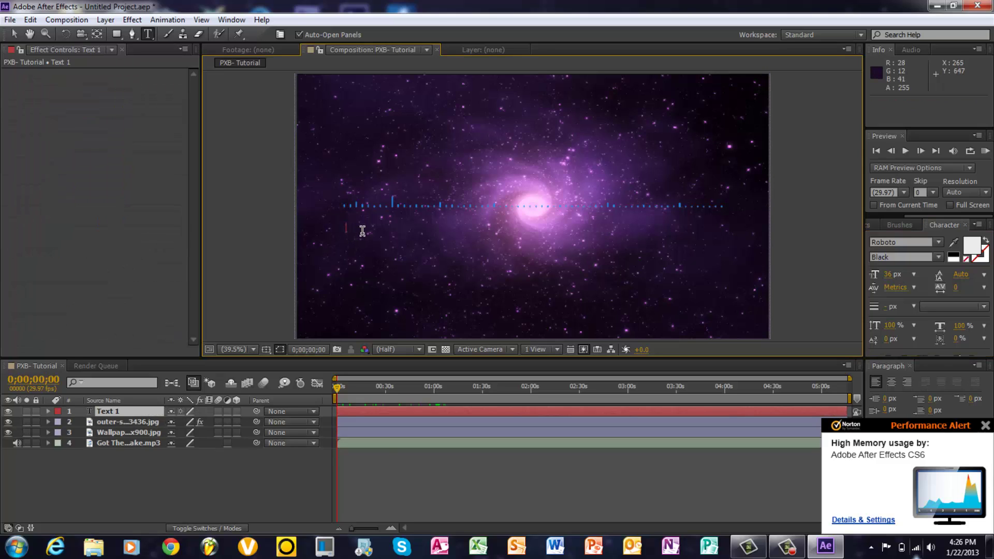
pyautogui.write('Got')
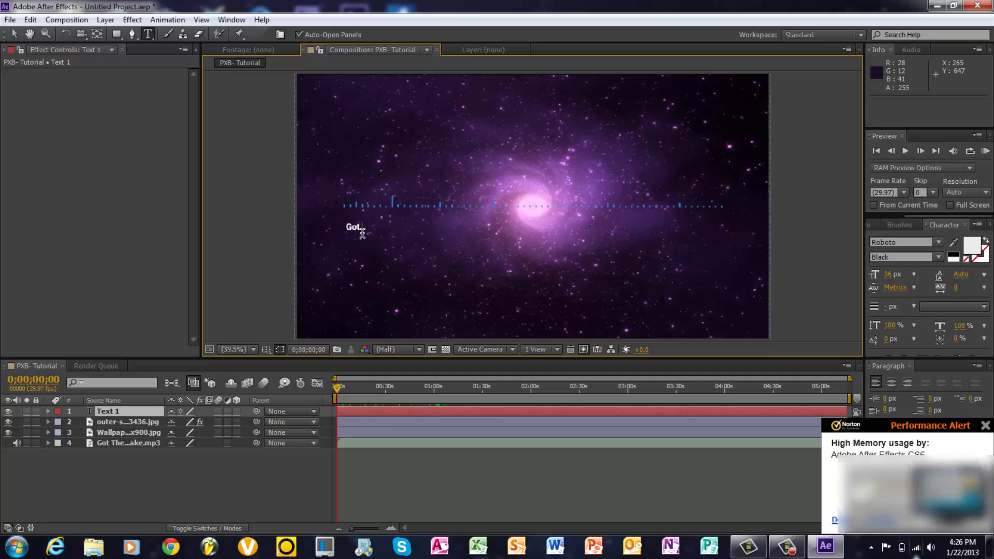
pyautogui.write(' The HJui')
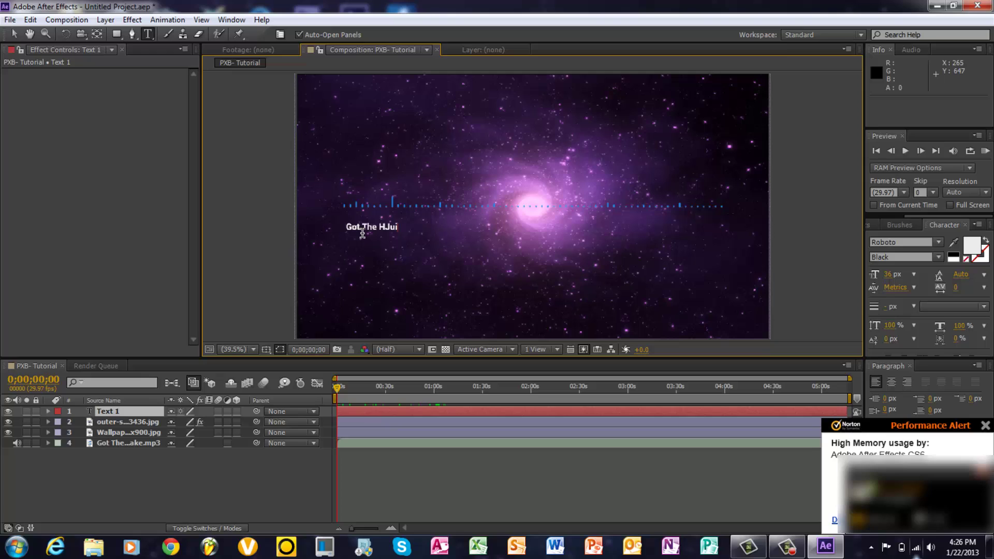
pyautogui.press('BackSpace')
pyautogui.press('BackSpace')
pyautogui.press('BackSpace')
pyautogui.press('BackSpace')
pyautogui.write('Juice (S')
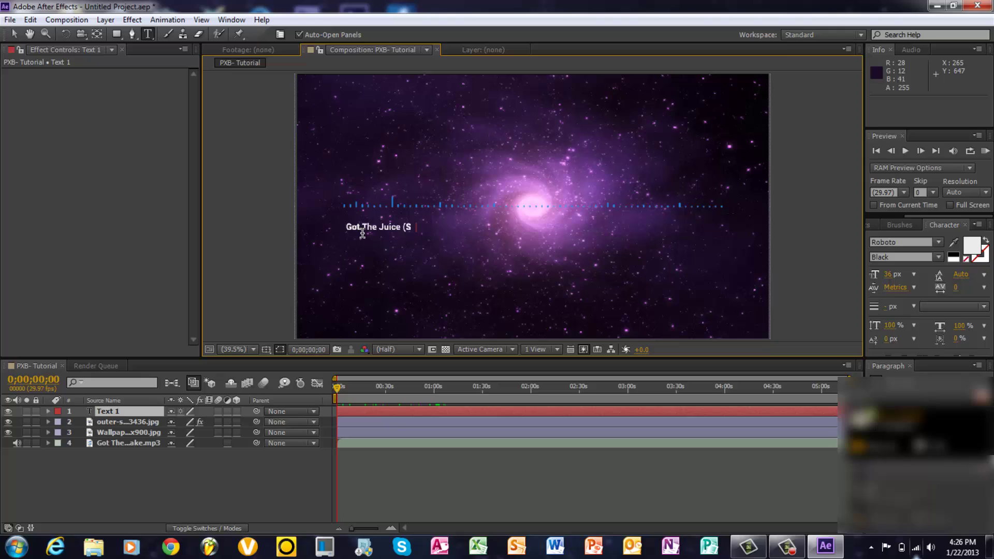
pyautogui.write('oulja')
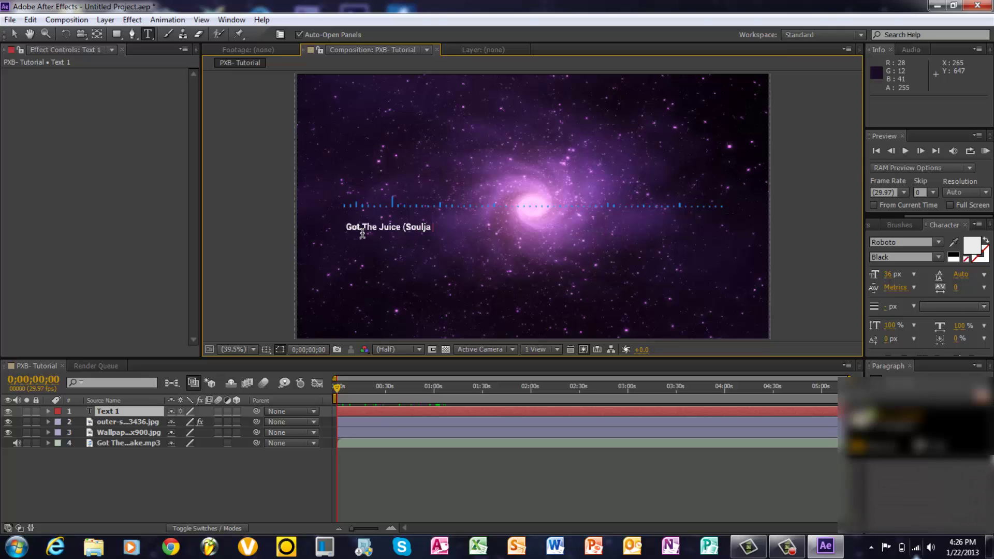
pyautogui.write(' Boy)')
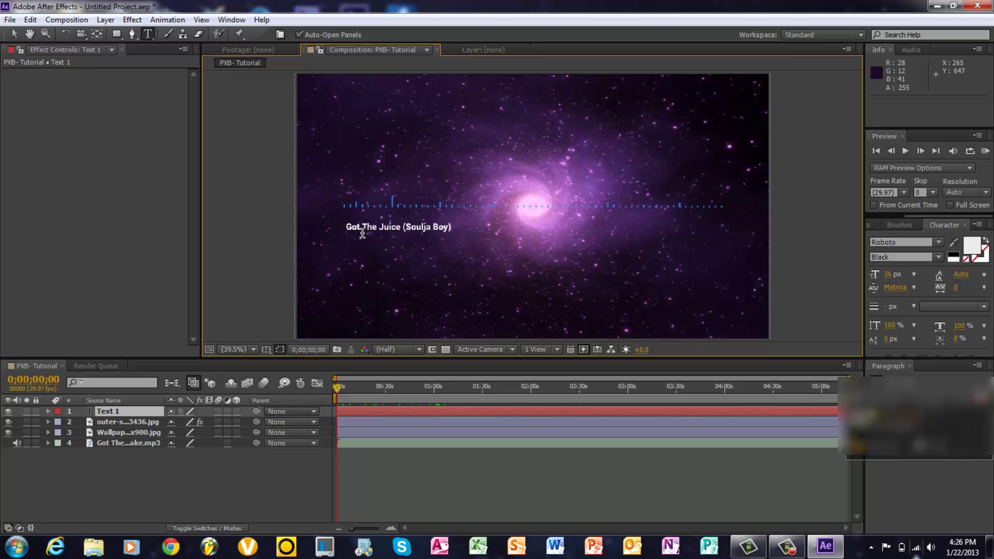
pyautogui.press('Return')
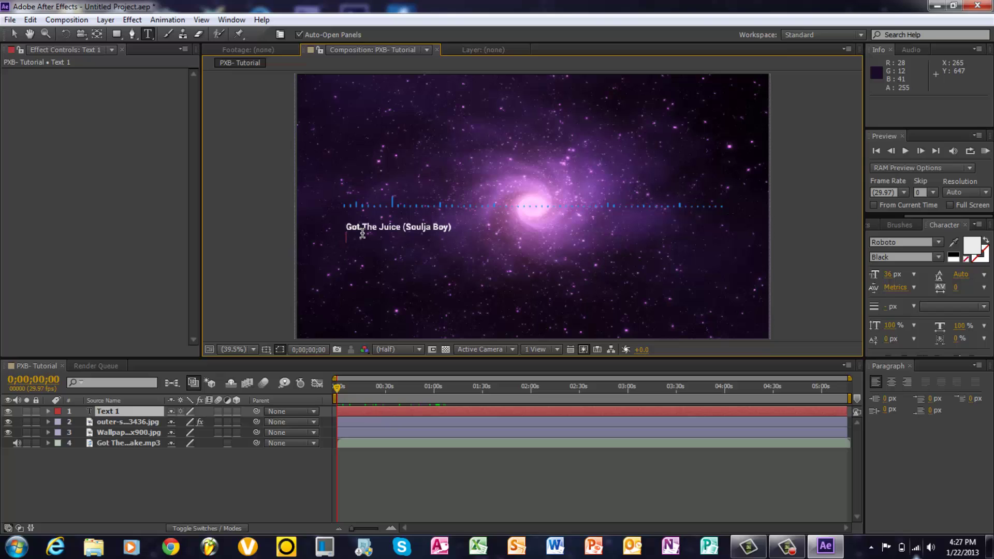
pyautogui.write('Re-')
pyautogui.write('pro')
pyautogui.write('duced')
# Correct the title's second line from 'Re-produced' to 'Re-Produced By PXB'
pyautogui.press('BackSpace')
pyautogui.press('BackSpace')
pyautogui.press('BackSpace')
pyautogui.press('BackSpace')
pyautogui.press('BackSpace')
pyautogui.press('BackSpace')
pyautogui.press('BackSpace')
pyautogui.press('BackSpace')
pyautogui.write('Prooduce')
pyautogui.press('BackSpace')
pyautogui.press('BackSpace')
pyautogui.press('BackSpace')
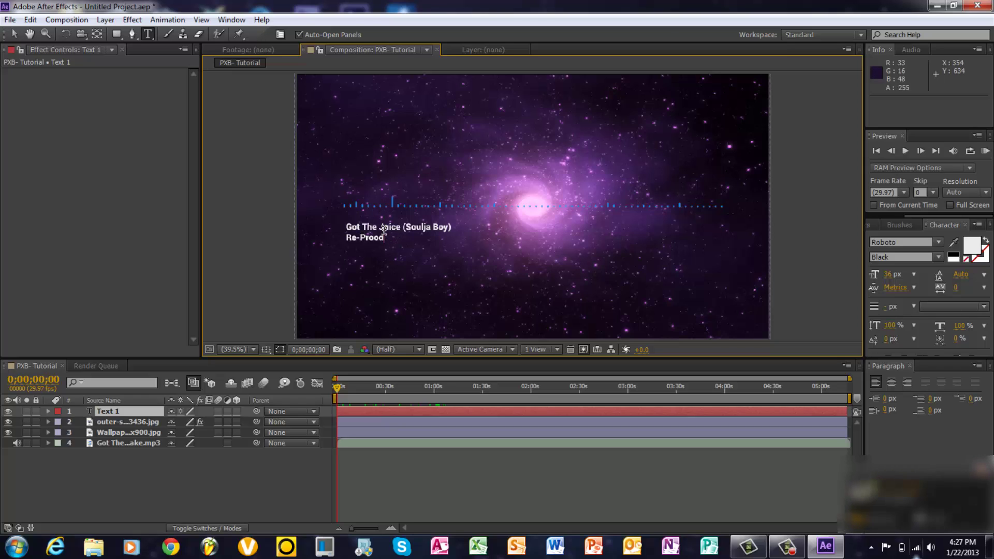
pyautogui.press('BackSpace')
pyautogui.press('BackSpace')
pyautogui.write('d')
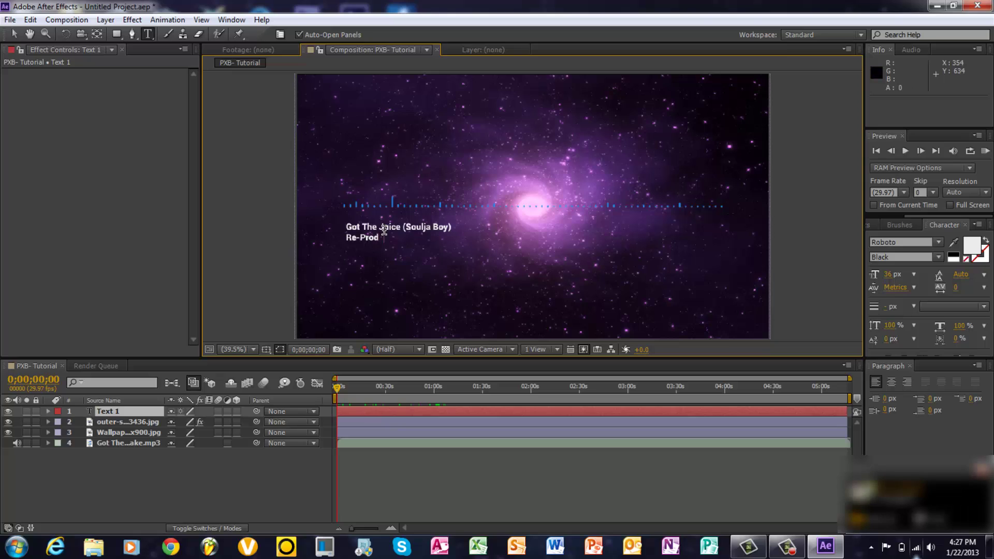
pyautogui.write('uced By (')
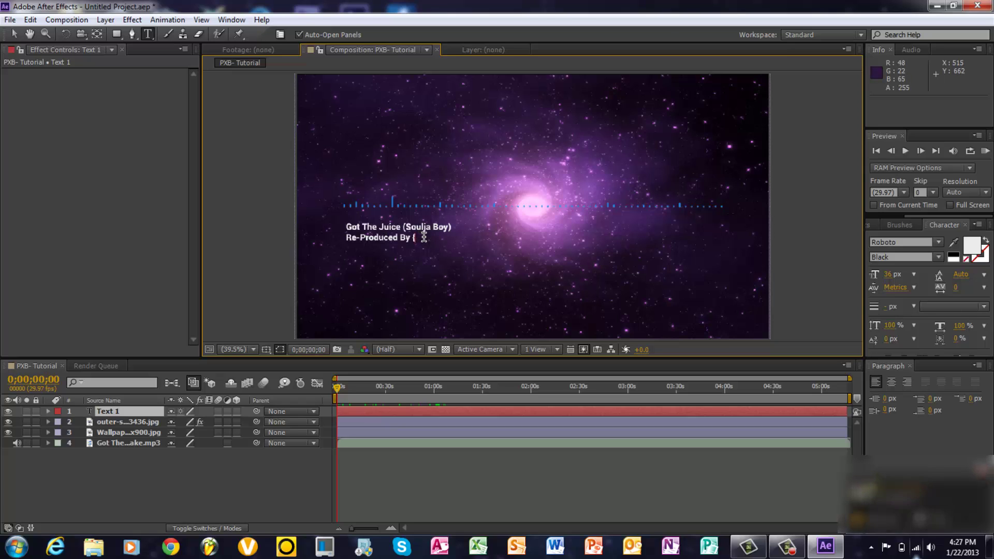
pyautogui.press('BackSpace')
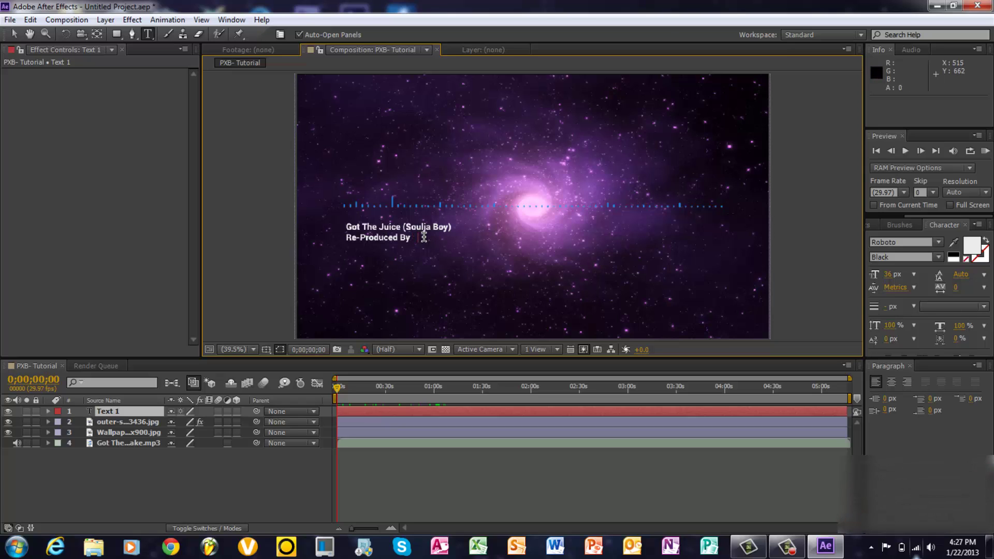
pyautogui.write('PXB')
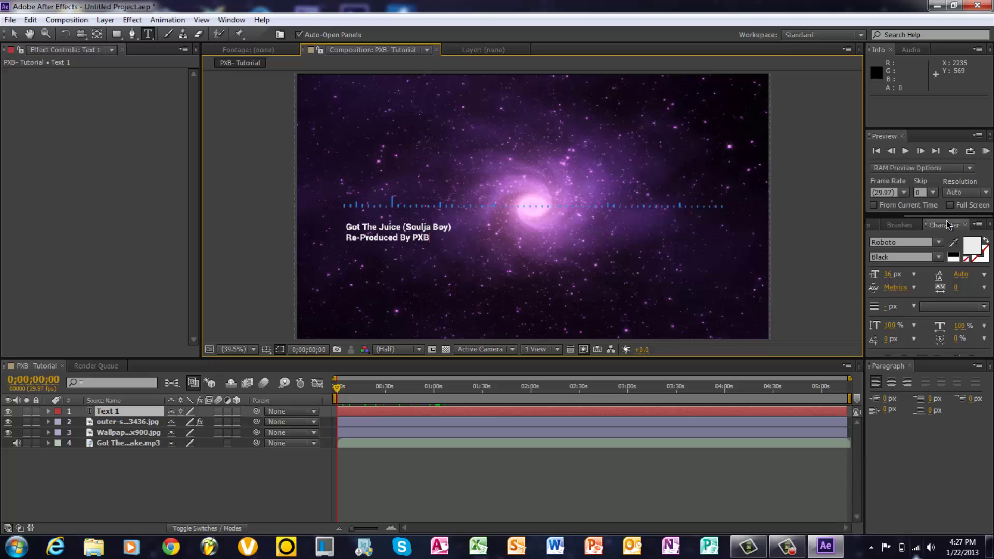
pyautogui.click(938, 242)
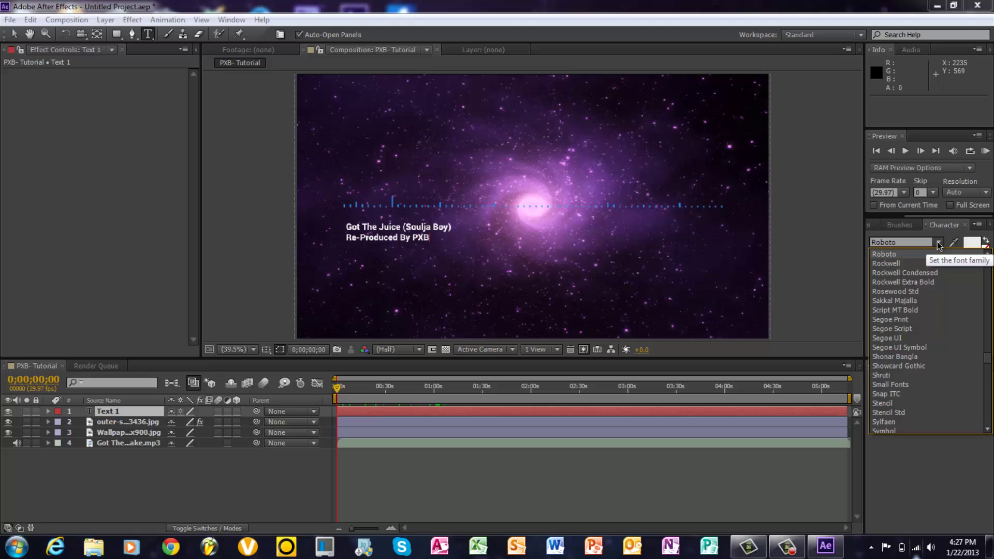
pyautogui.click(938, 243)
pyautogui.click(938, 243)
pyautogui.click(937, 243)
pyautogui.click(938, 242)
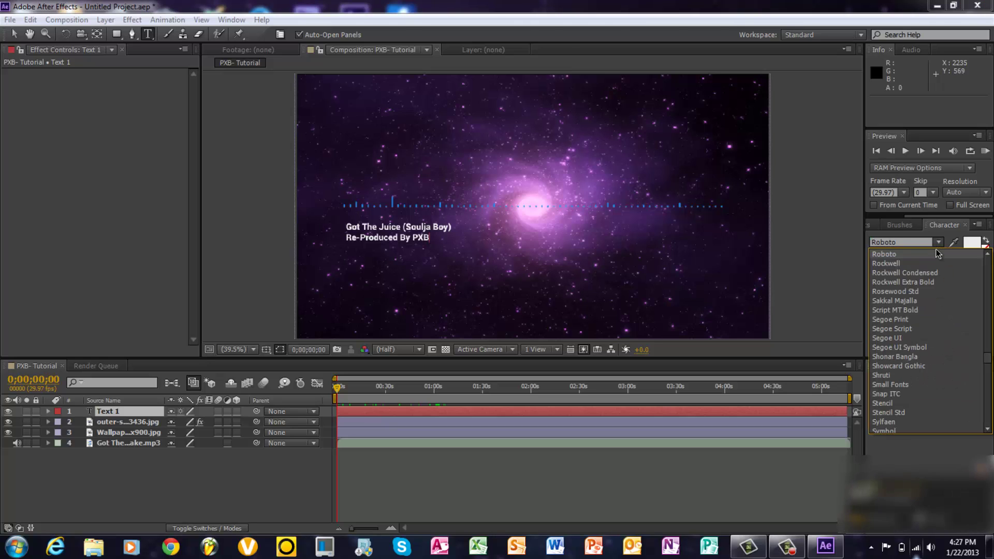
pyautogui.click(947, 233)
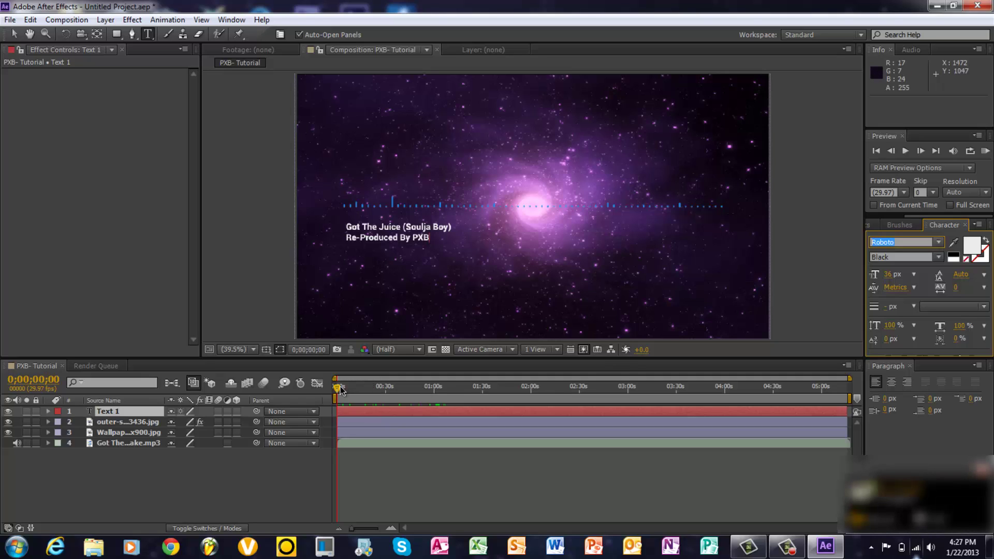
# Jump to about 48 seconds, discard an accidental empty text layer, and preview the finished composition
pyautogui.moveTo(337, 387); pyautogui.dragTo(417, 389)
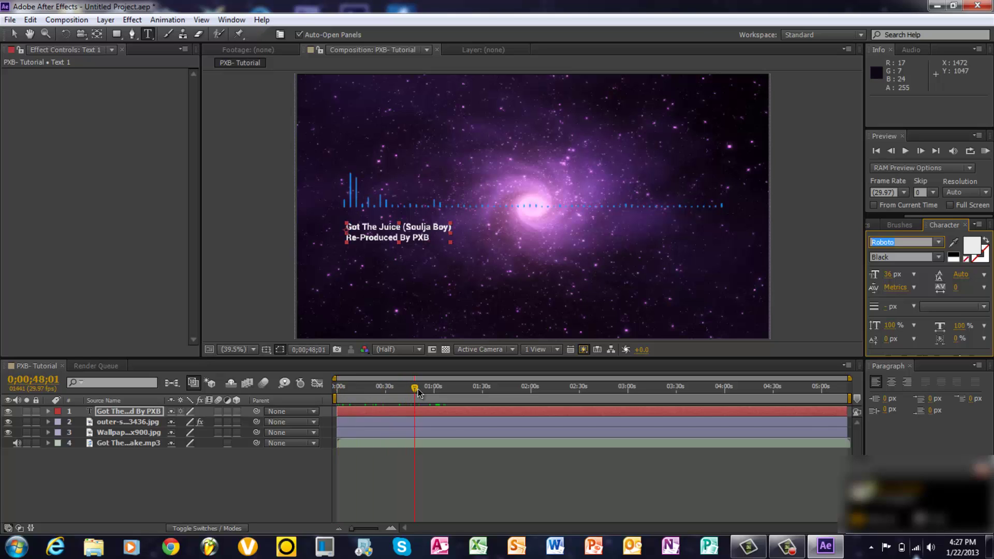
pyautogui.click(272, 295)
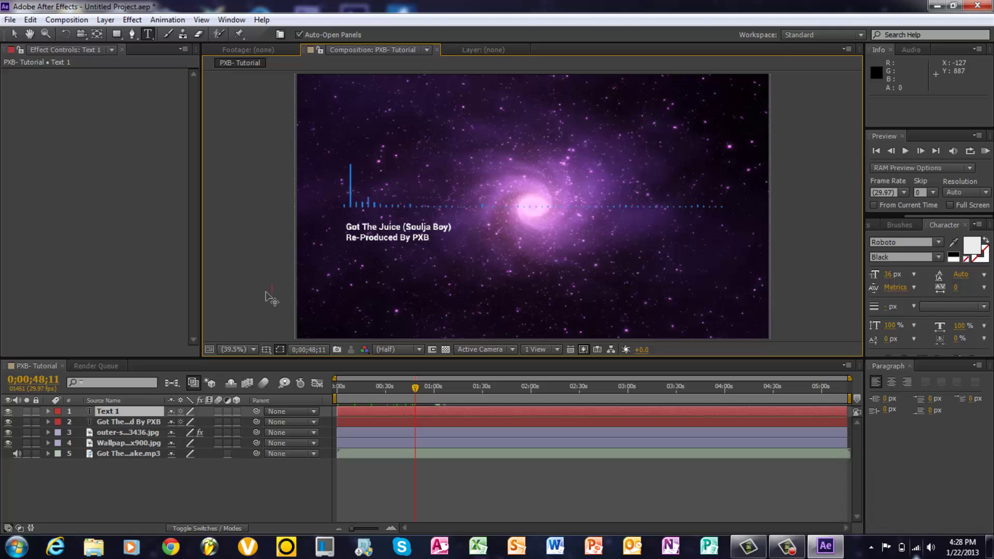
pyautogui.press('Escape')
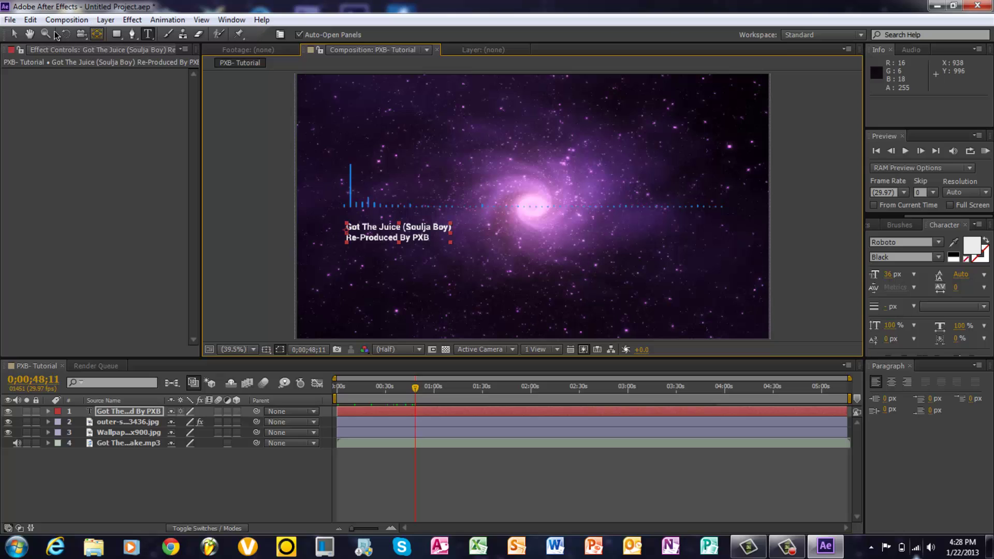
pyautogui.click(14, 34)
pyautogui.click(247, 234)
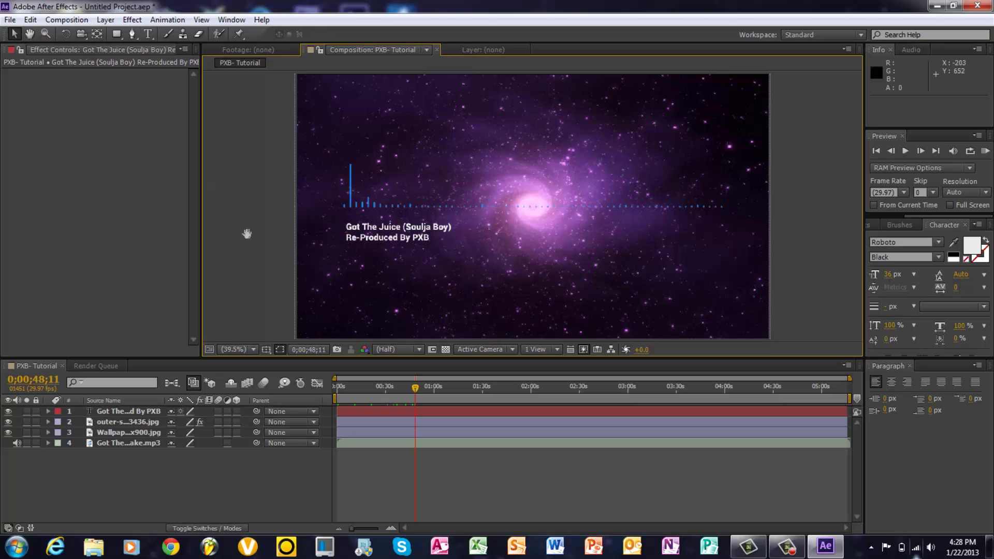
pyautogui.press('space')
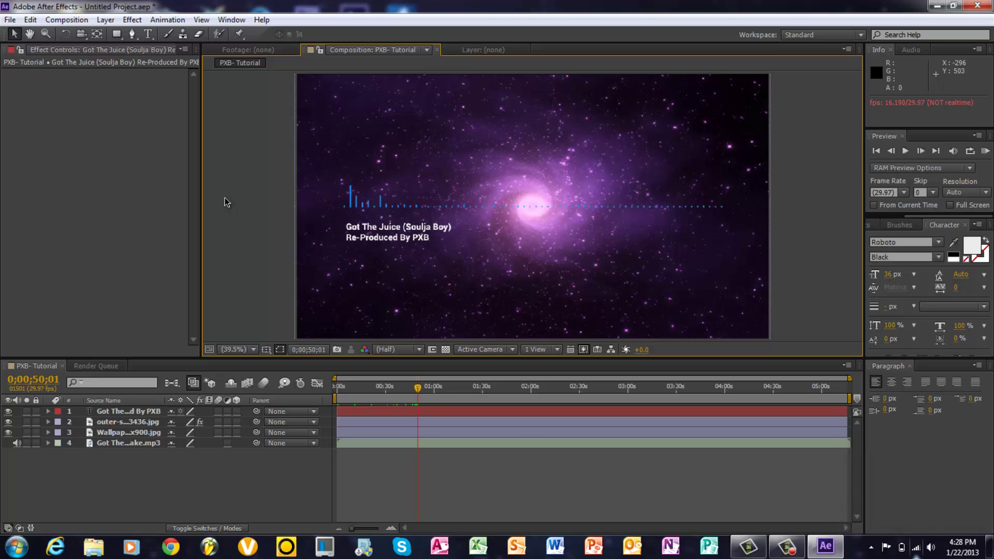
# Send PXB- Tutorial to the Render Queue through File > Export > Add to Render Queue
pyautogui.click(10, 21)
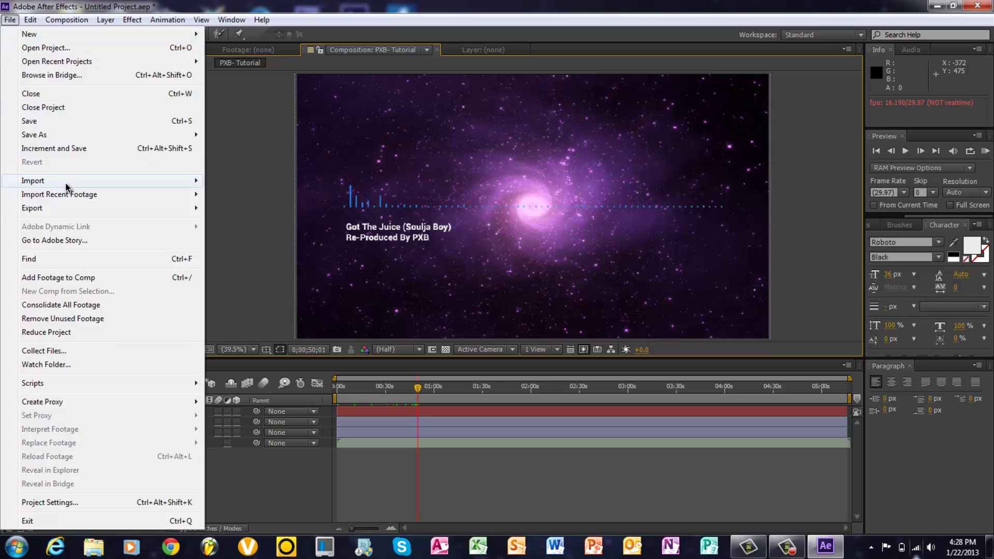
pyautogui.moveTo(66, 212)
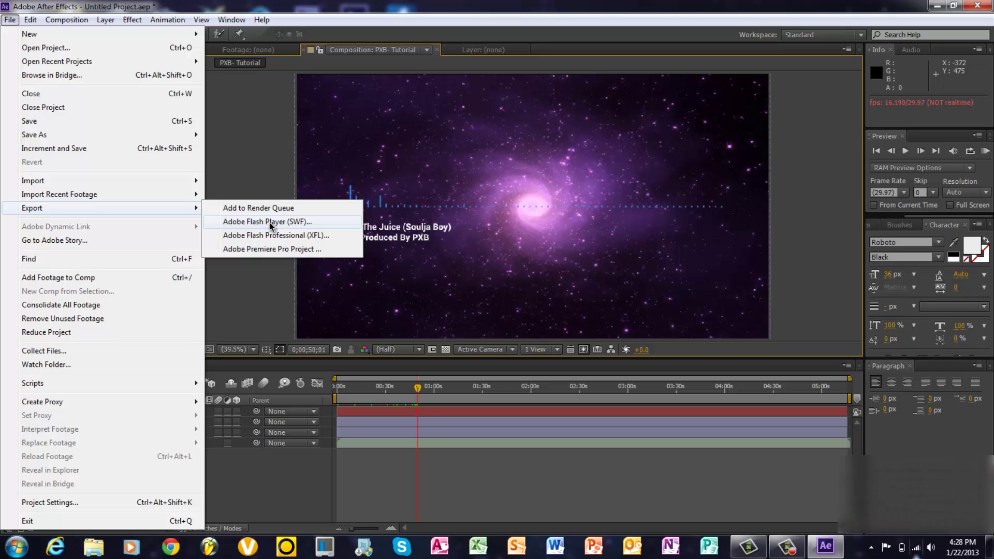
pyautogui.hotkey('ctrl', 'm')
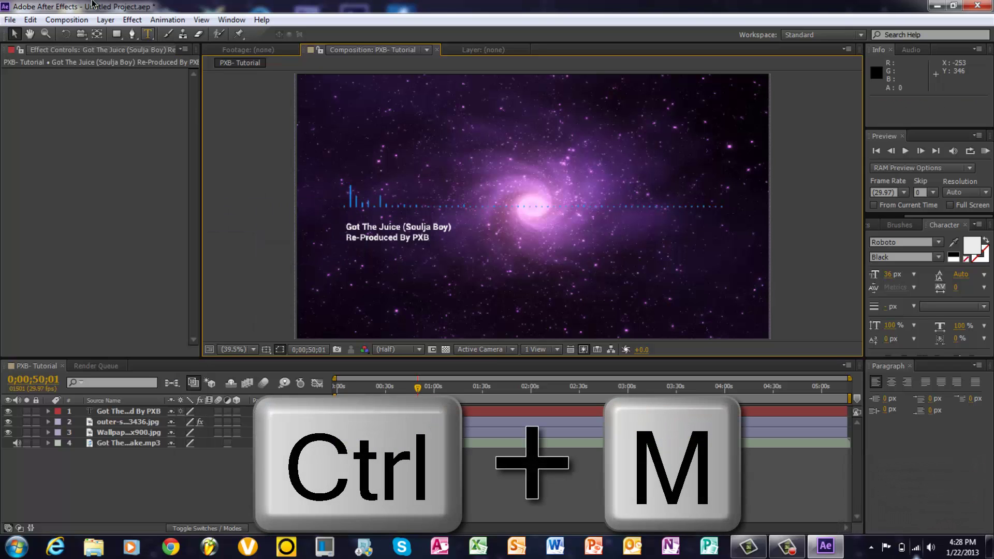
pyautogui.click(58, 21)
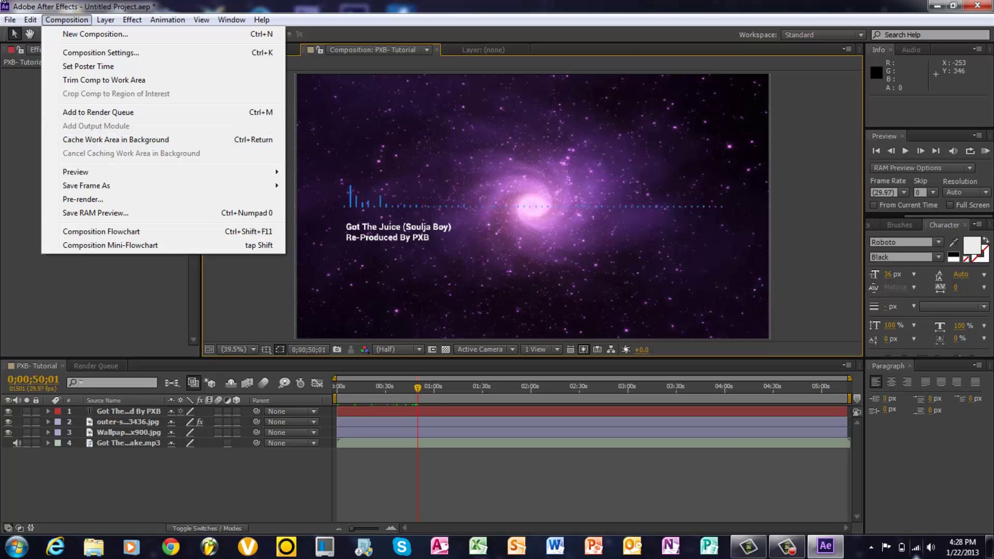
pyautogui.moveTo(10, 20)
pyautogui.moveTo(127, 204)
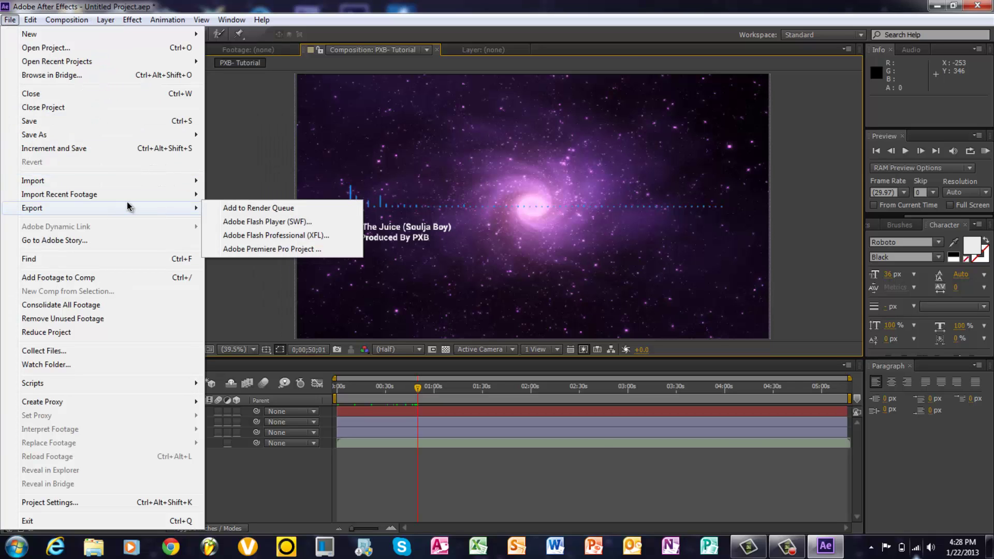
pyautogui.click(251, 153)
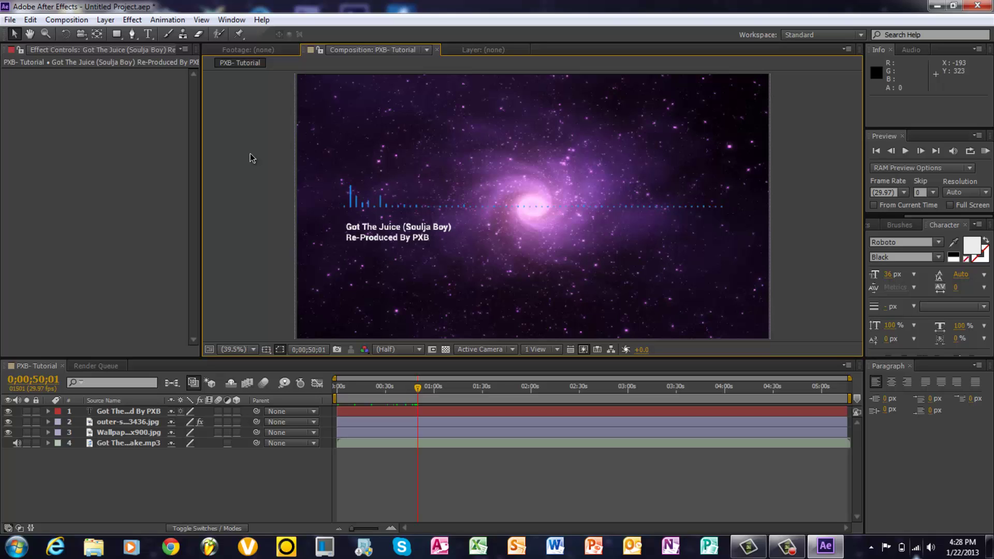
pyautogui.click(174, 176)
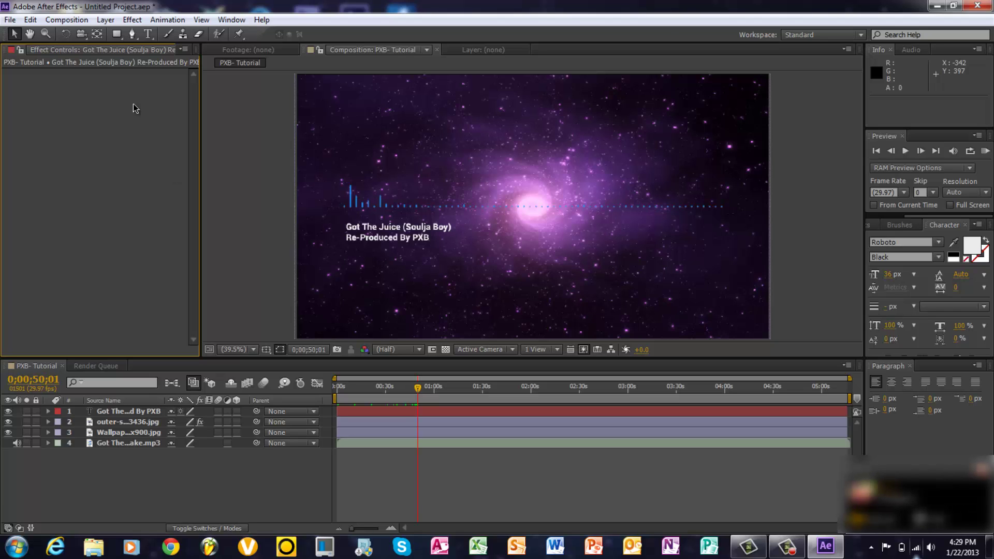
pyautogui.click(75, 23)
pyautogui.click(74, 23)
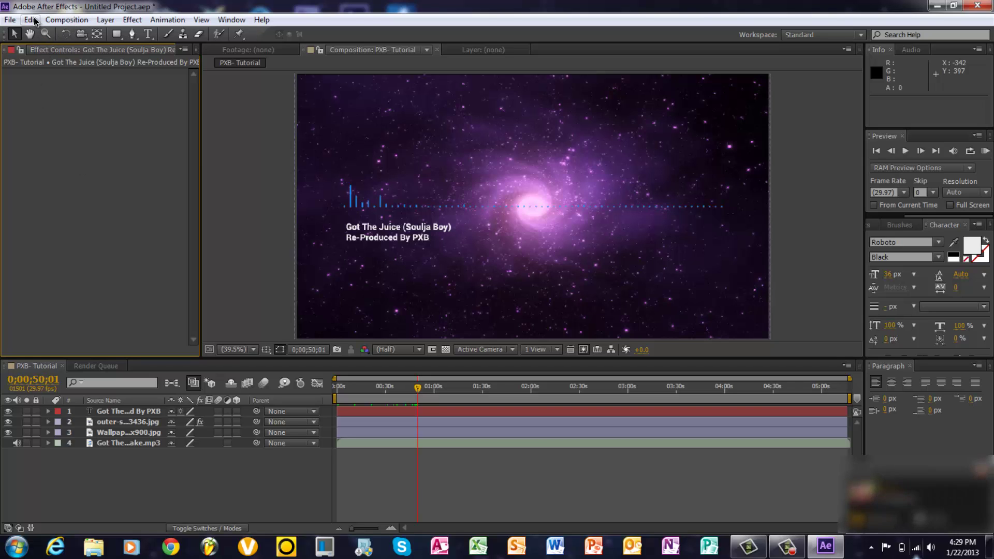
pyautogui.click(10, 19)
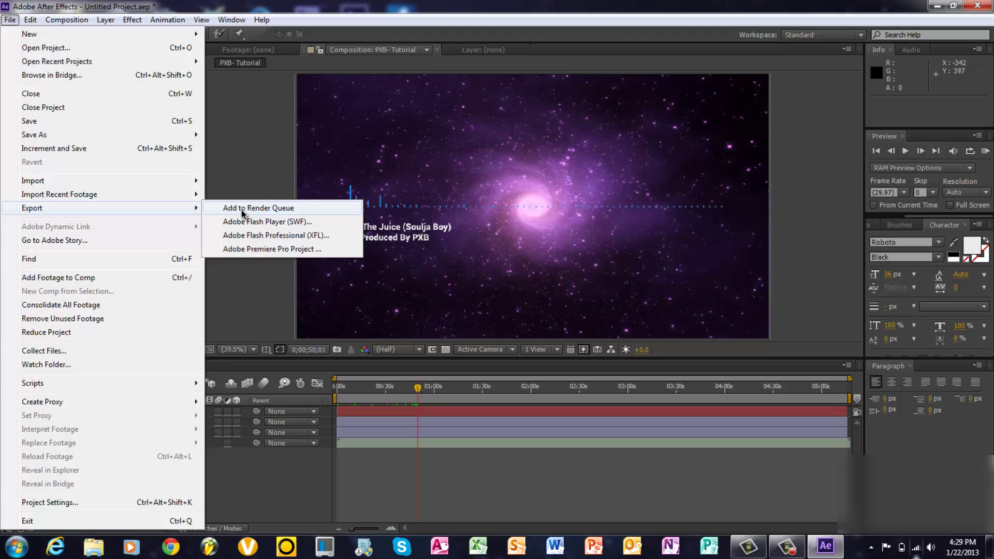
pyautogui.click(242, 208)
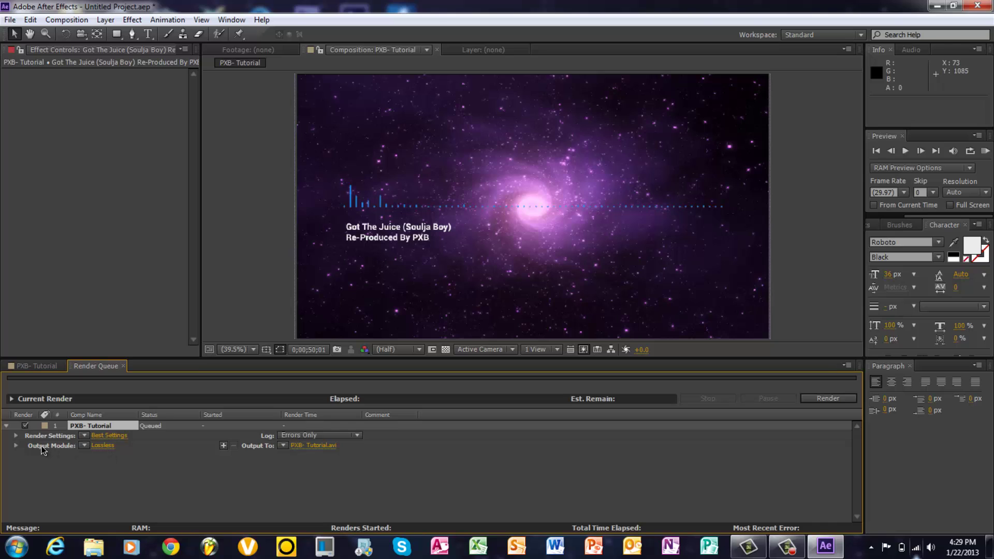
# Set the output module to MPEG4 with audio output and view the 720 x 480 resize warning
pyautogui.click(103, 447)
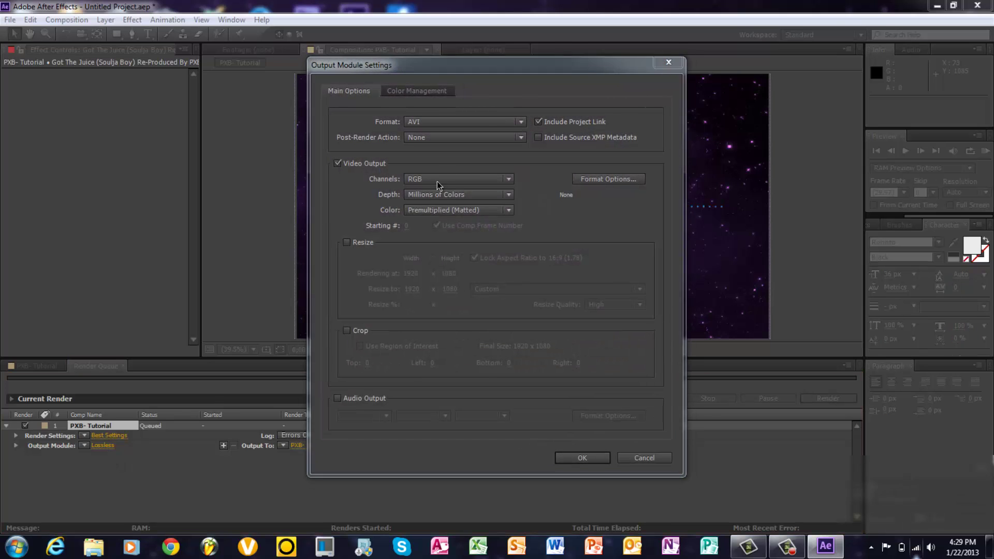
pyautogui.click(486, 125)
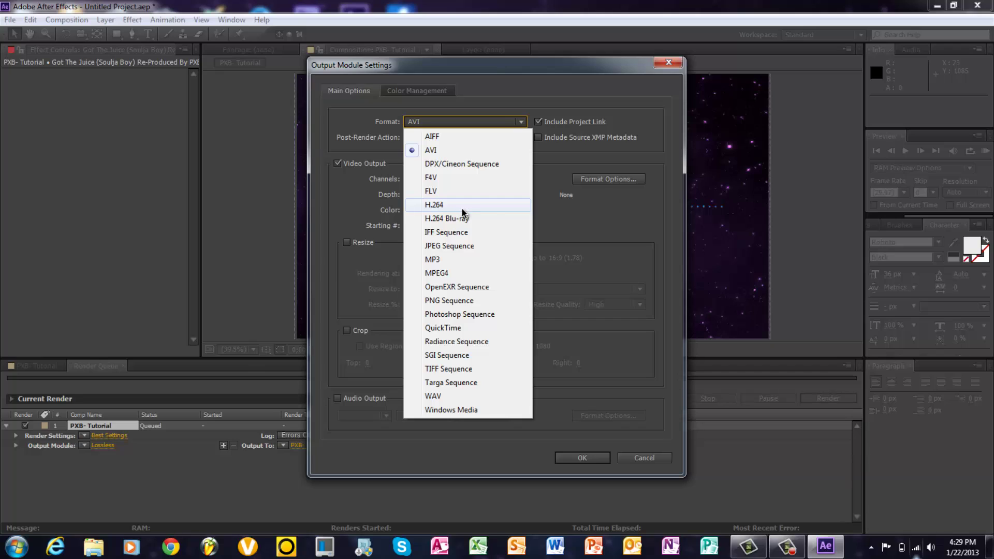
pyautogui.click(463, 272)
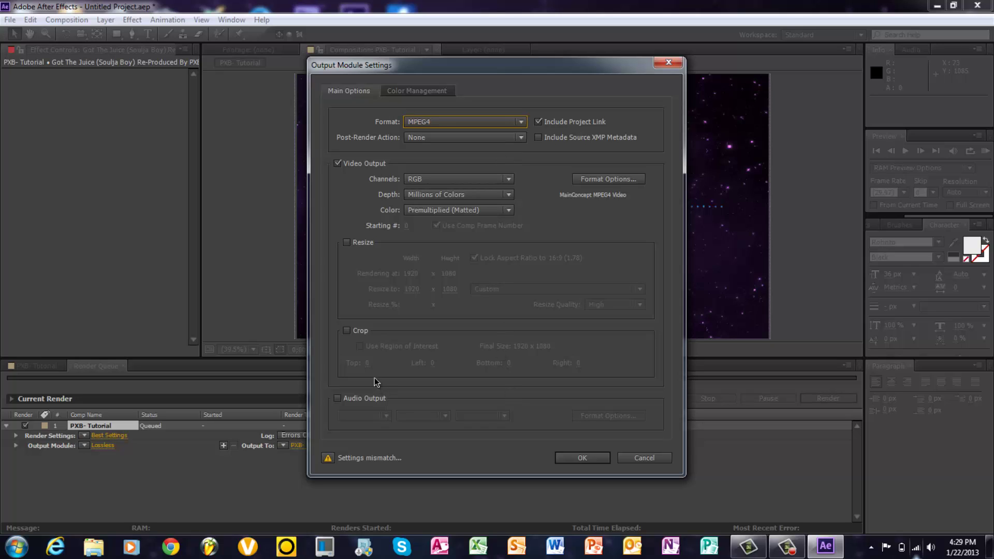
pyautogui.click(341, 397)
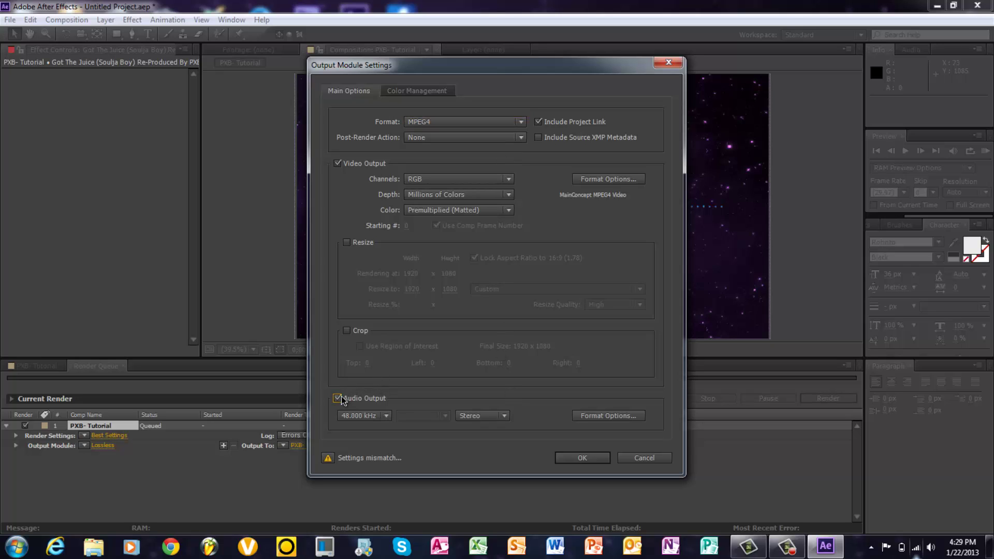
pyautogui.click(331, 460)
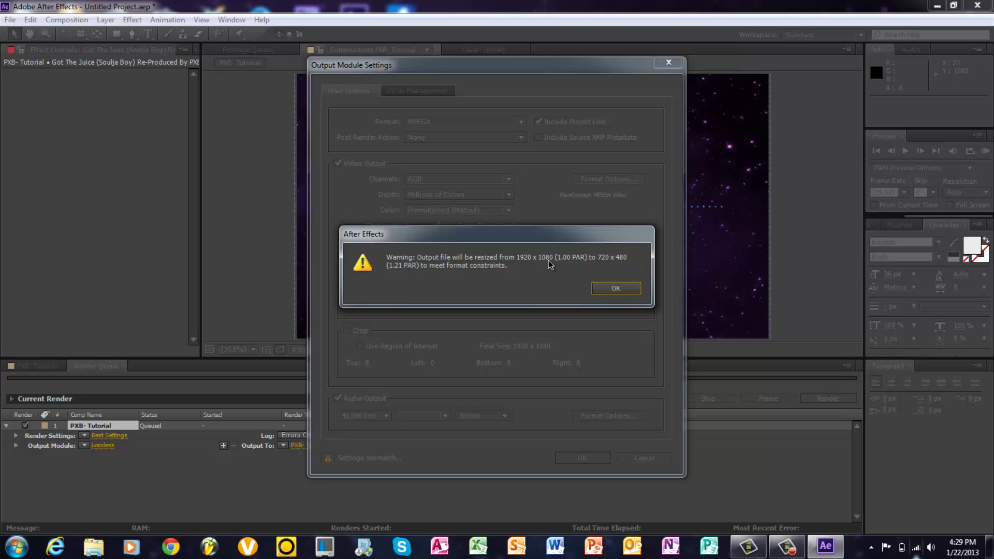
# Dismiss the resize warning and change the output module format to H.264 with audio
pyautogui.click(616, 288)
pyautogui.click(446, 126)
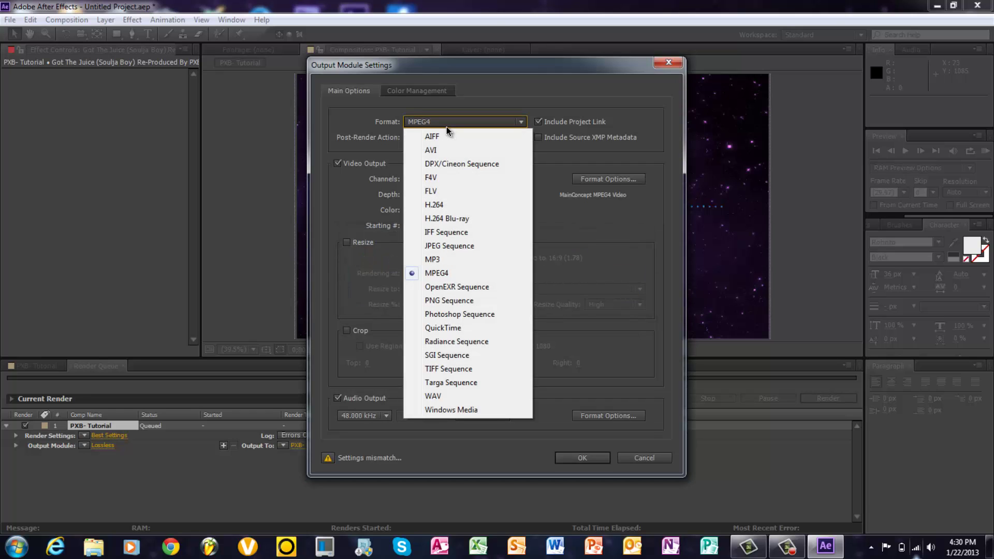
pyautogui.click(438, 205)
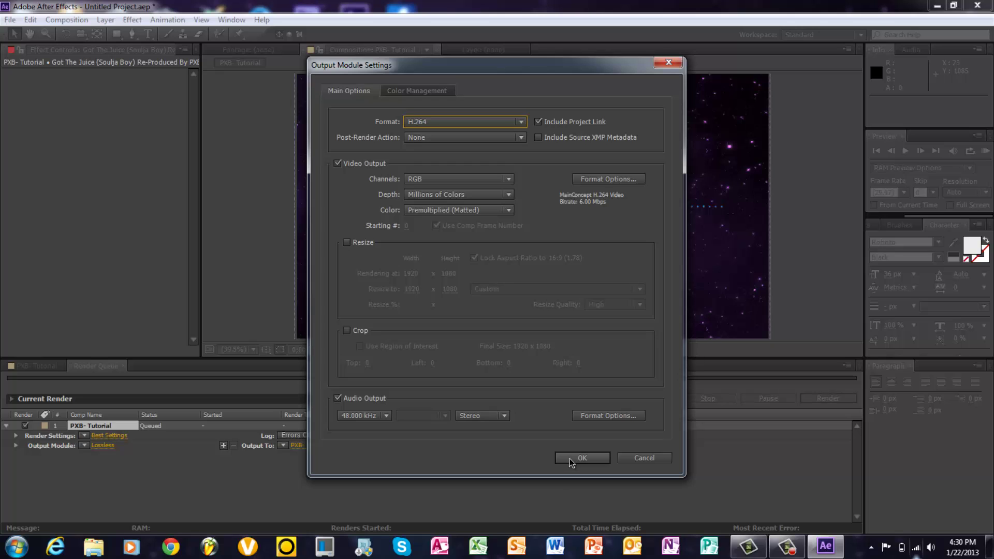
pyautogui.click(571, 459)
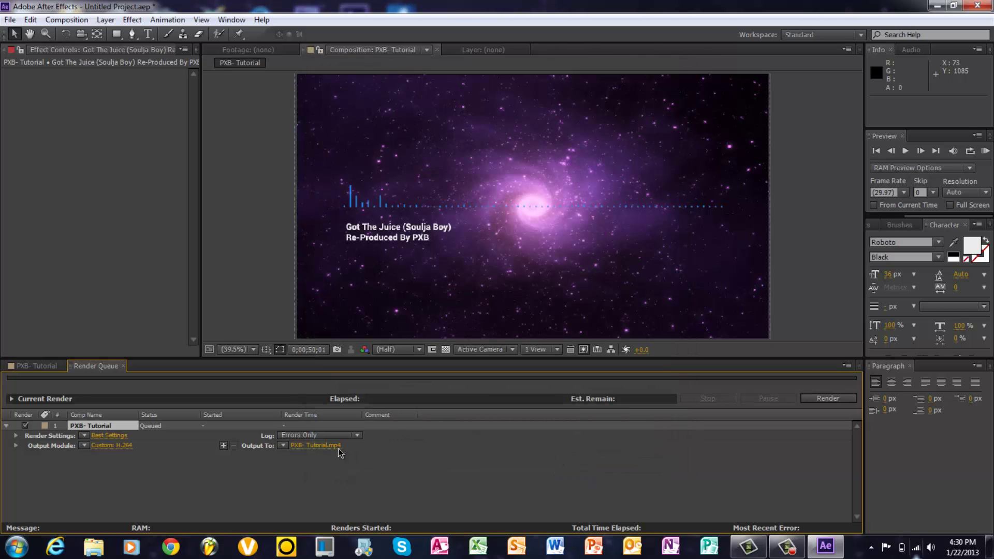
# Set PXB- Tutorial.mp4 to save in the After Effects Videos folder and start rendering
pyautogui.click(329, 445)
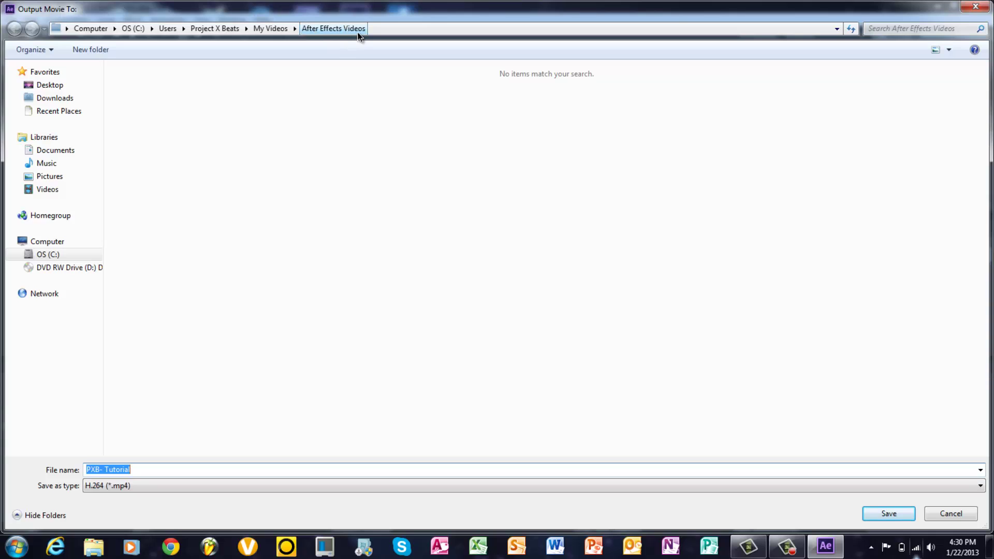
pyautogui.click(976, 6)
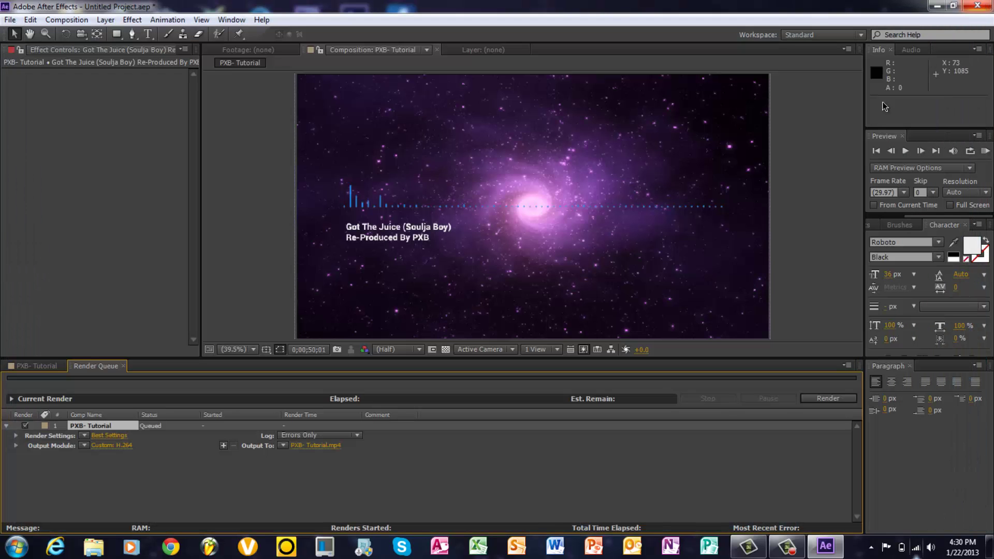
pyautogui.click(828, 398)
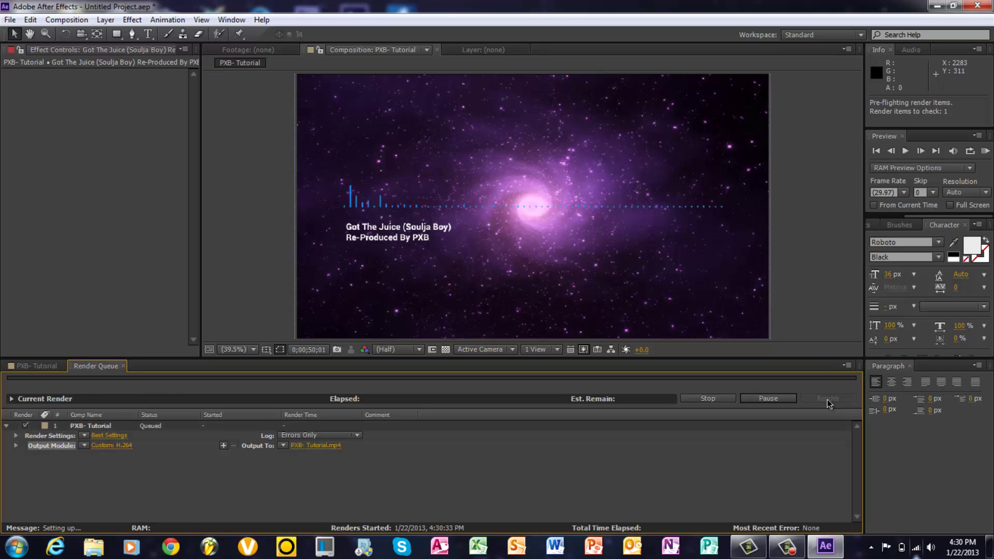
# Stop the failing render, dismiss the error, and quit After Effects without saving
pyautogui.click(711, 400)
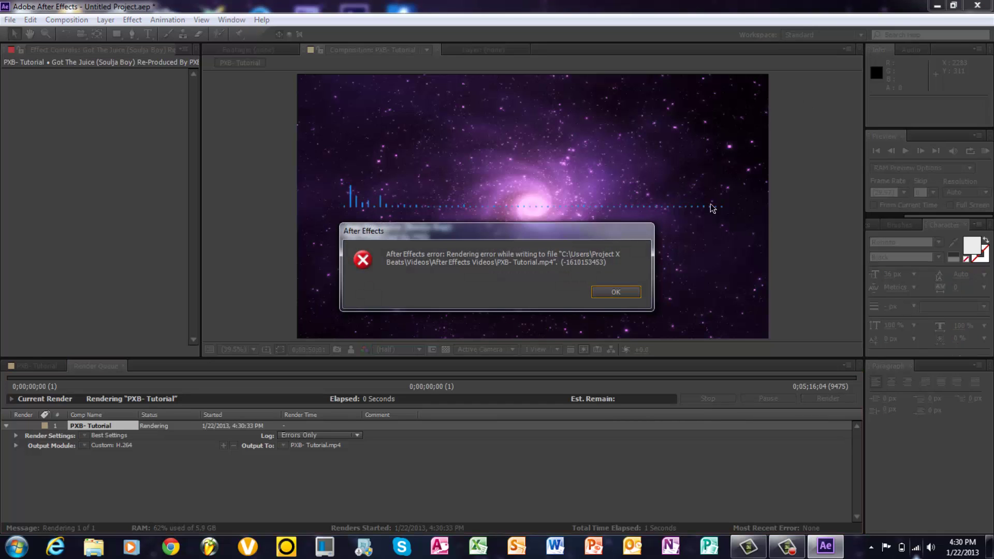
pyautogui.click(607, 297)
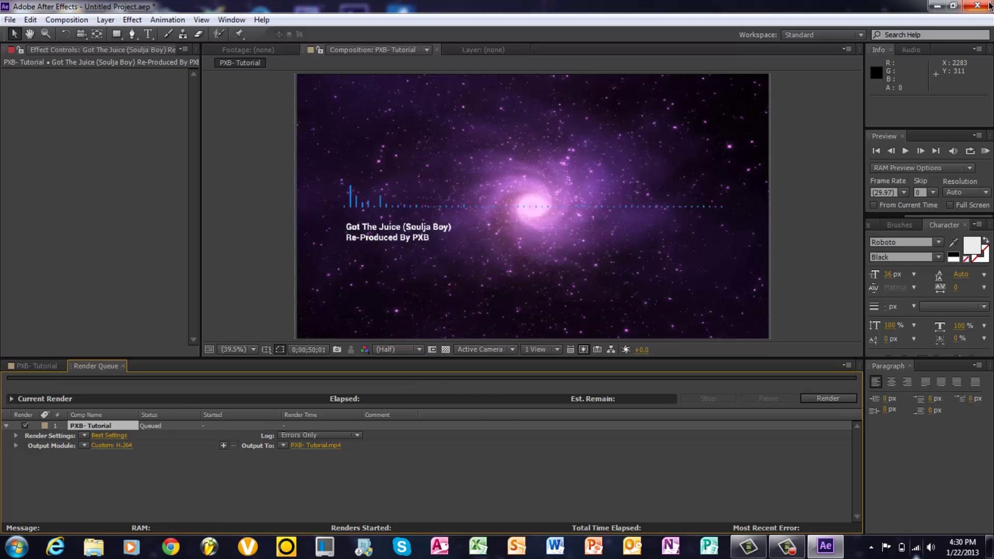
pyautogui.hotkey('ctrl', 'q')
pyautogui.click(505, 290)
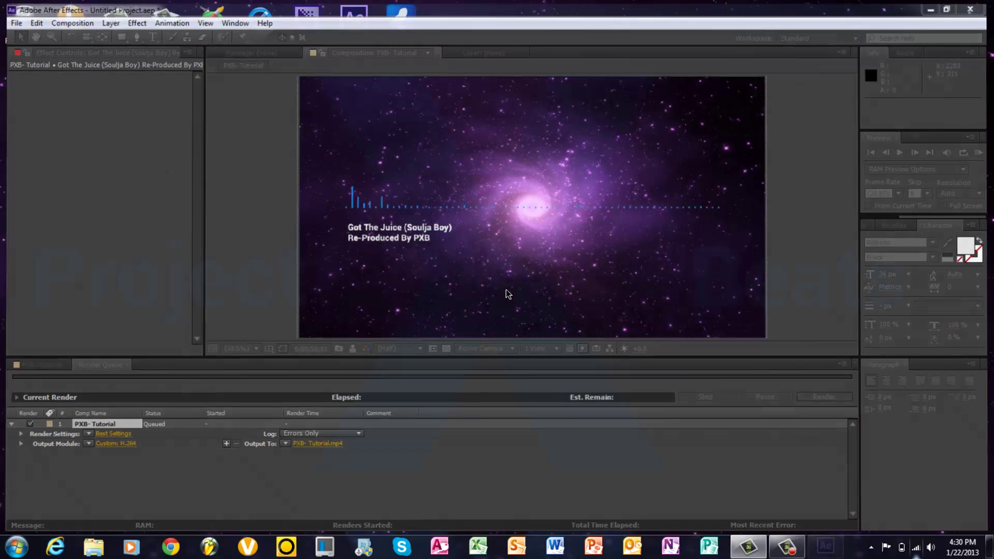